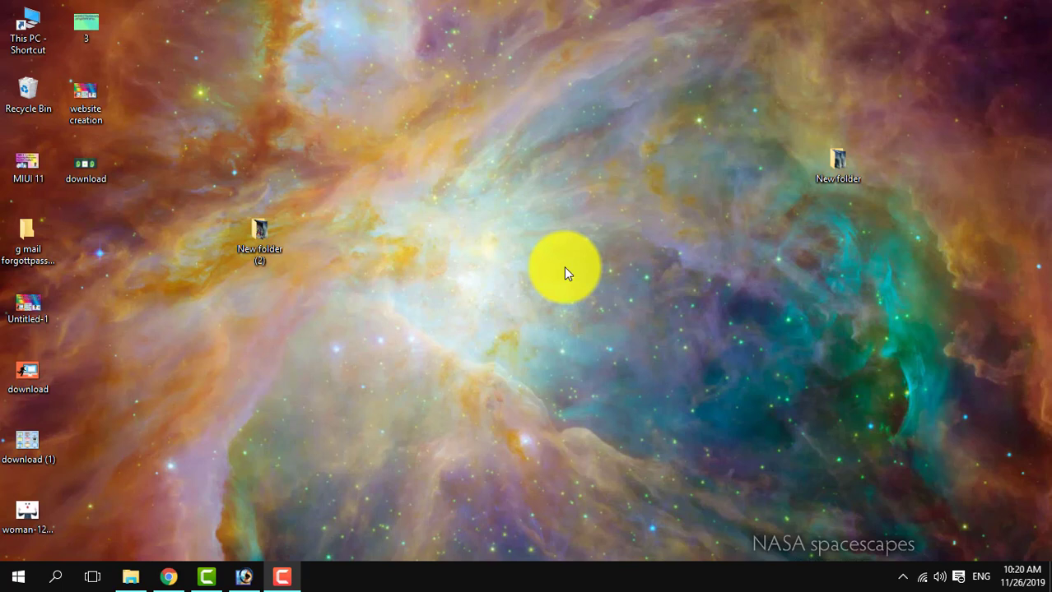
# - Refresh the desktop twice from its right-click menu
pyautogui.rightClick(538, 216)
pyautogui.click(564, 264)
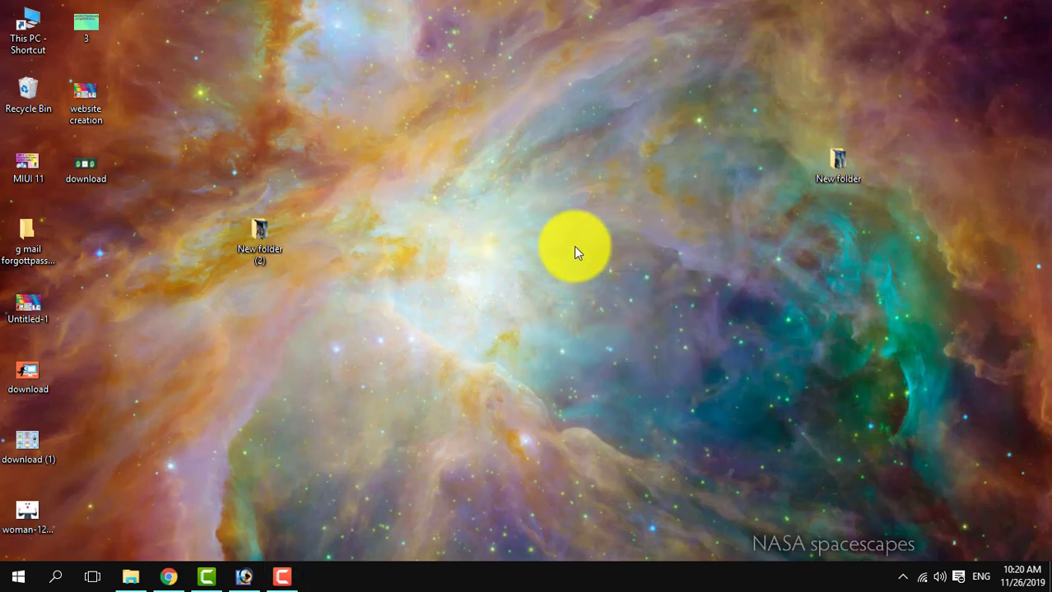
pyautogui.rightClick(574, 246)
pyautogui.click(592, 254)
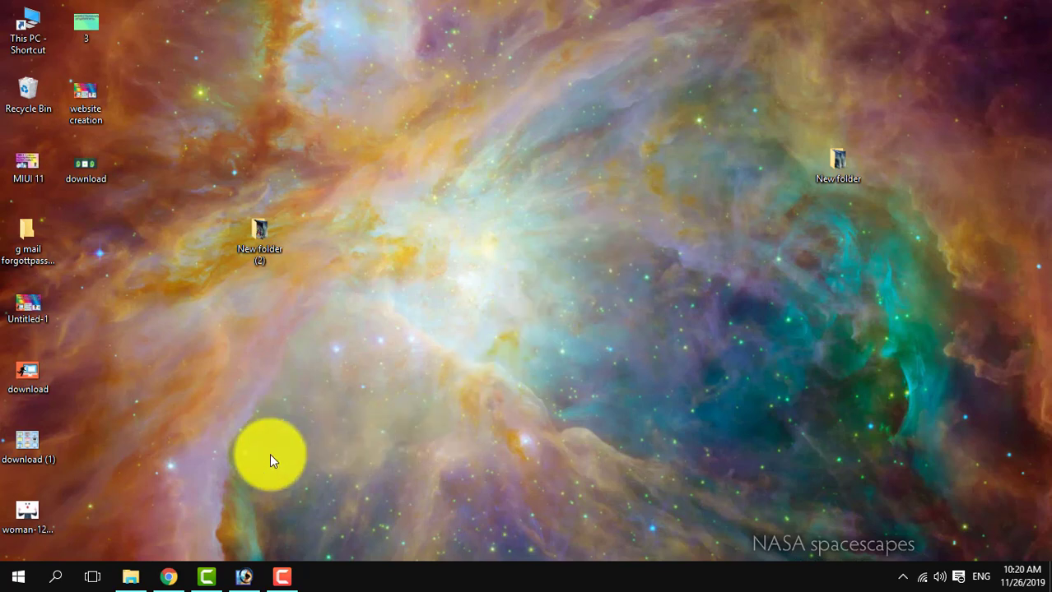
# - Search Windows for 'ms excel' and launch the Excel desktop app
pyautogui.click(58, 581)
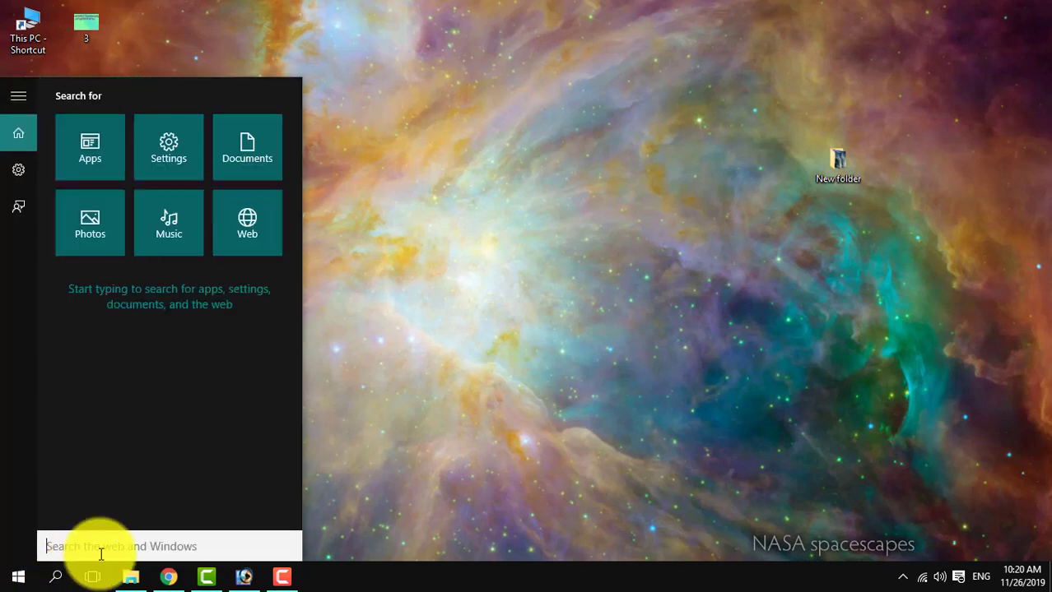
pyautogui.write('ms')
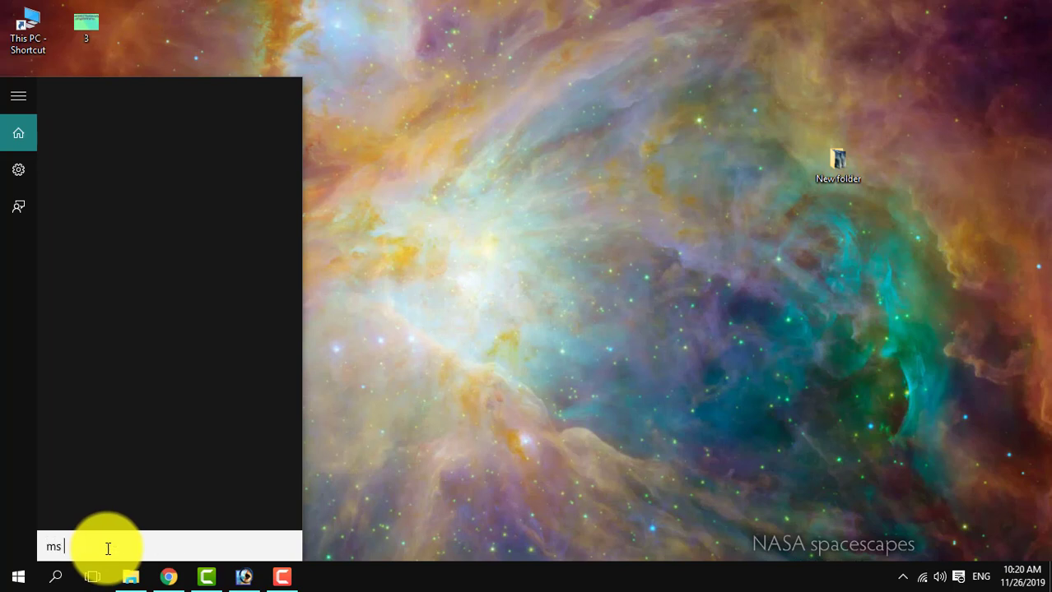
pyautogui.write(' excel')
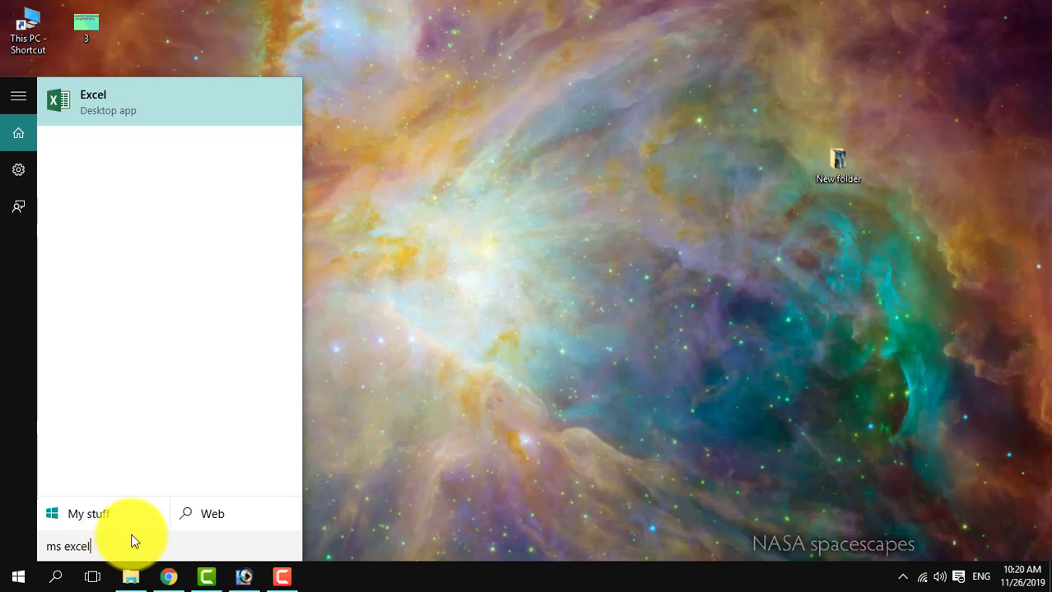
pyautogui.click(171, 109)
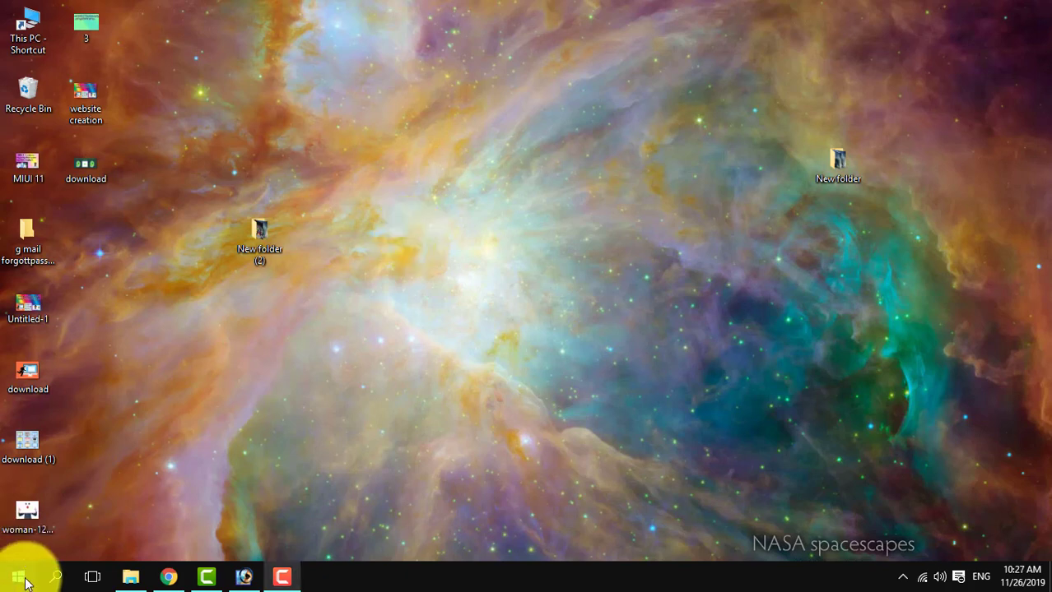
# - Launch Microsoft Office Excel 2007 from the Start menu tiles
pyautogui.click(23, 579)
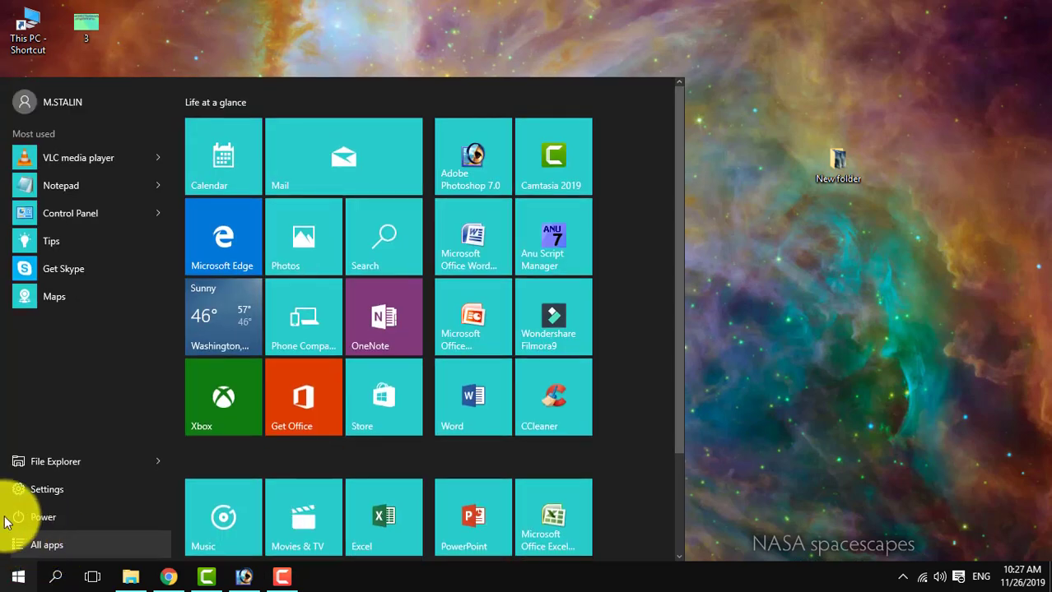
pyautogui.scroll(-1, 563, 485)
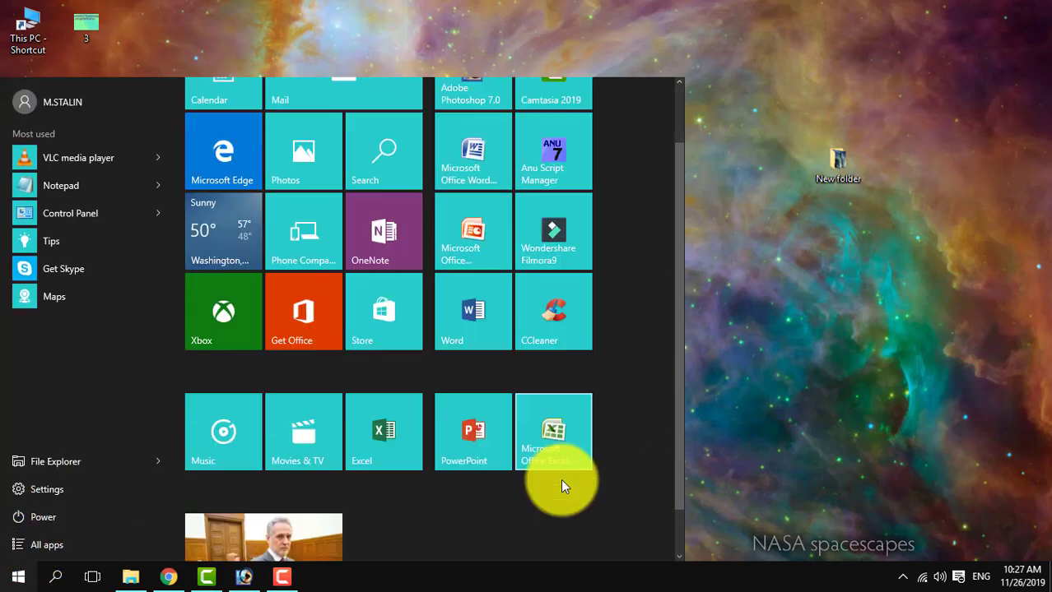
pyautogui.scroll(-1, 562, 485)
pyautogui.click(547, 387)
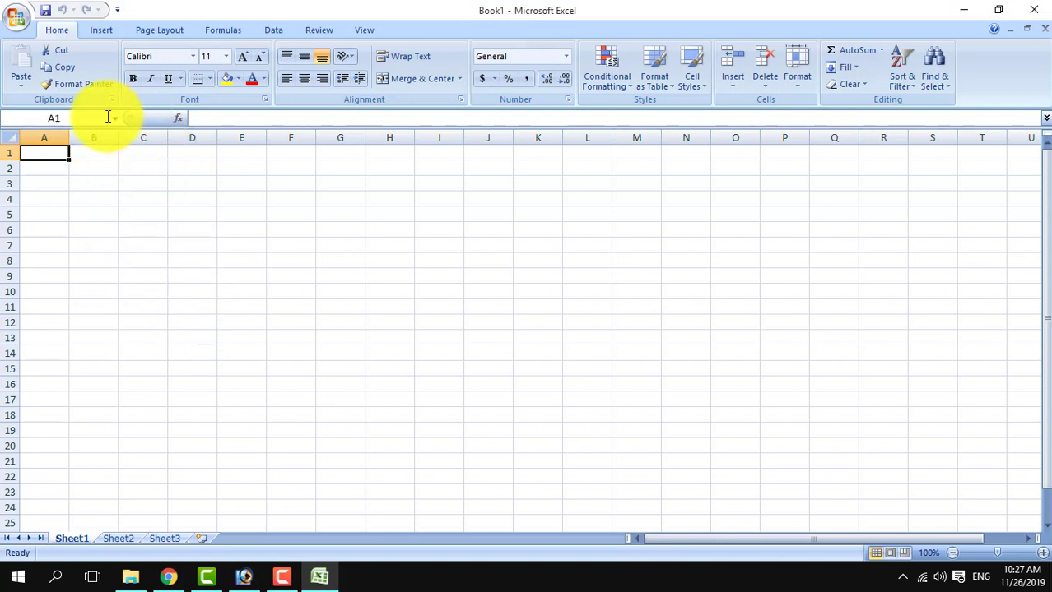
pyautogui.click(103, 197)
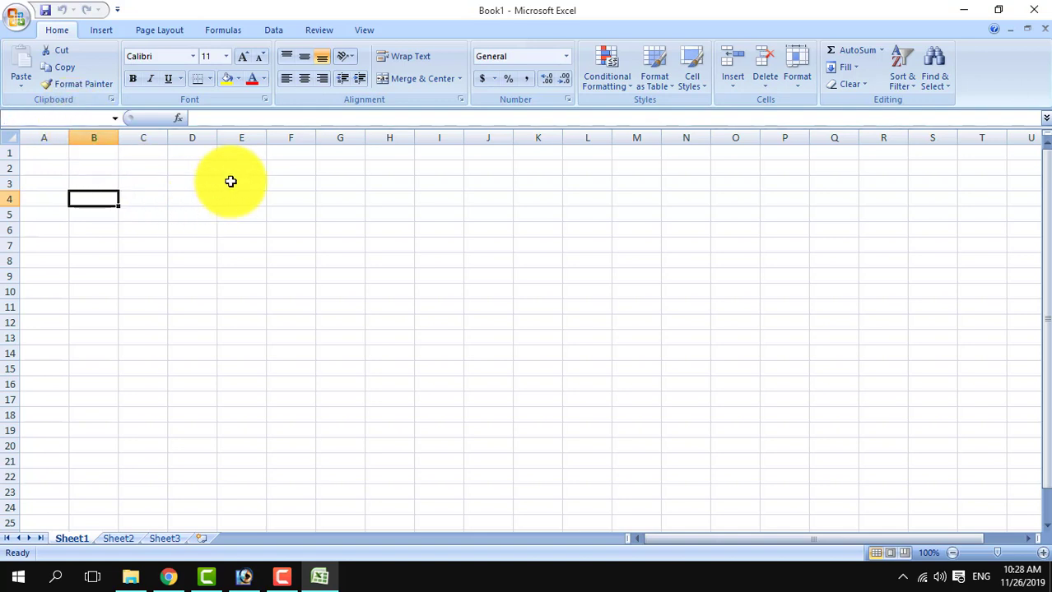
pyautogui.click(176, 276)
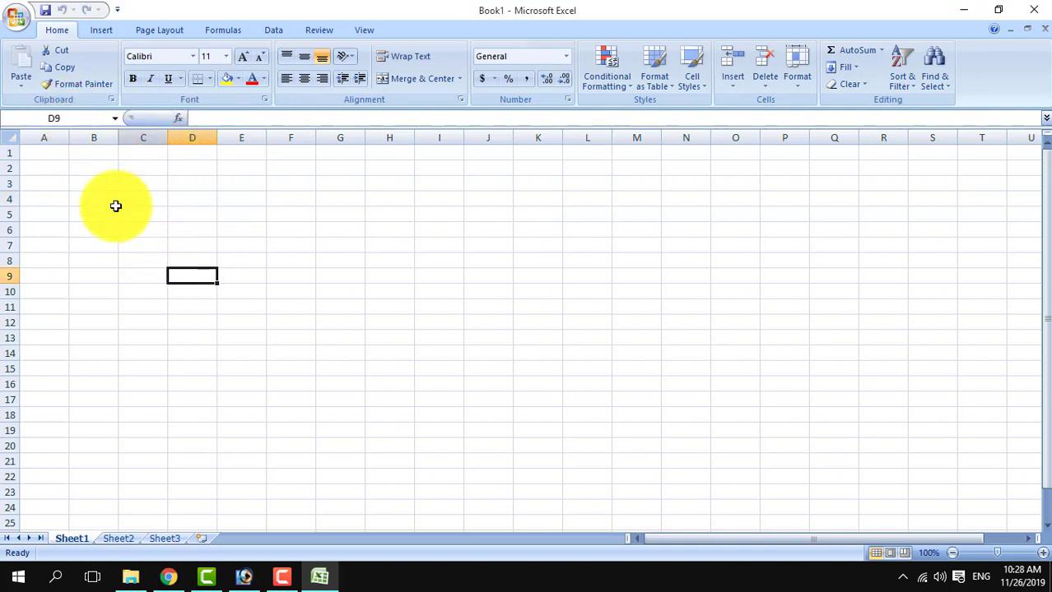
pyautogui.click(45, 152)
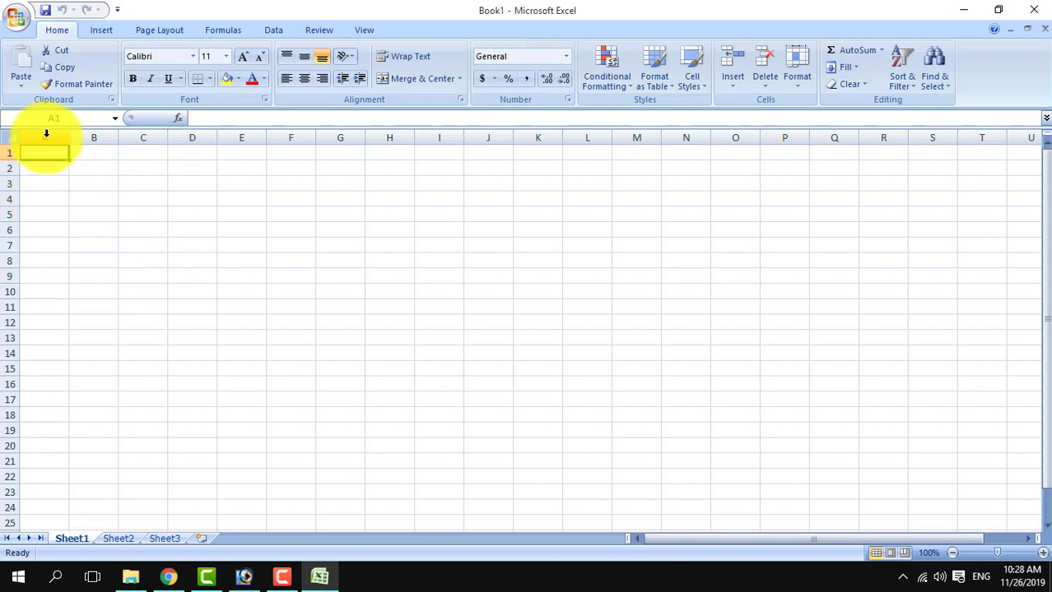
pyautogui.click(9, 139)
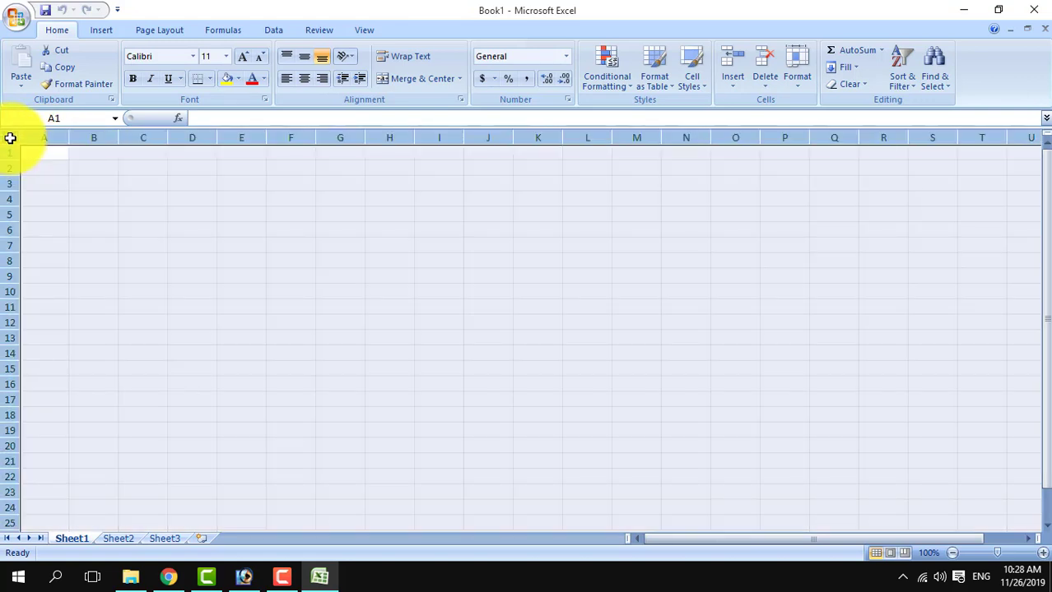
pyautogui.click(114, 118)
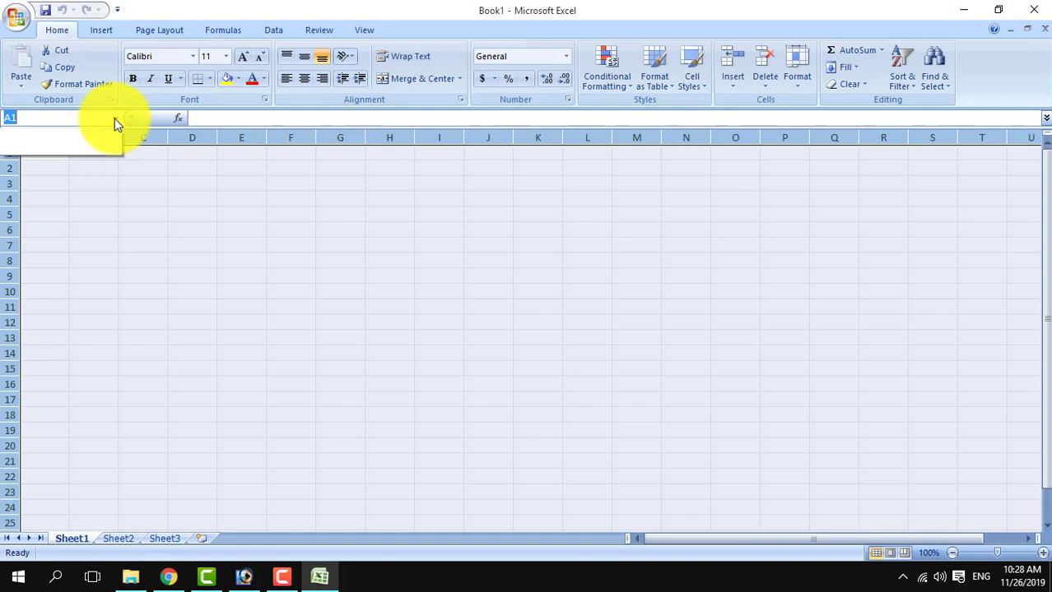
pyautogui.click(163, 214)
pyautogui.click(10, 140)
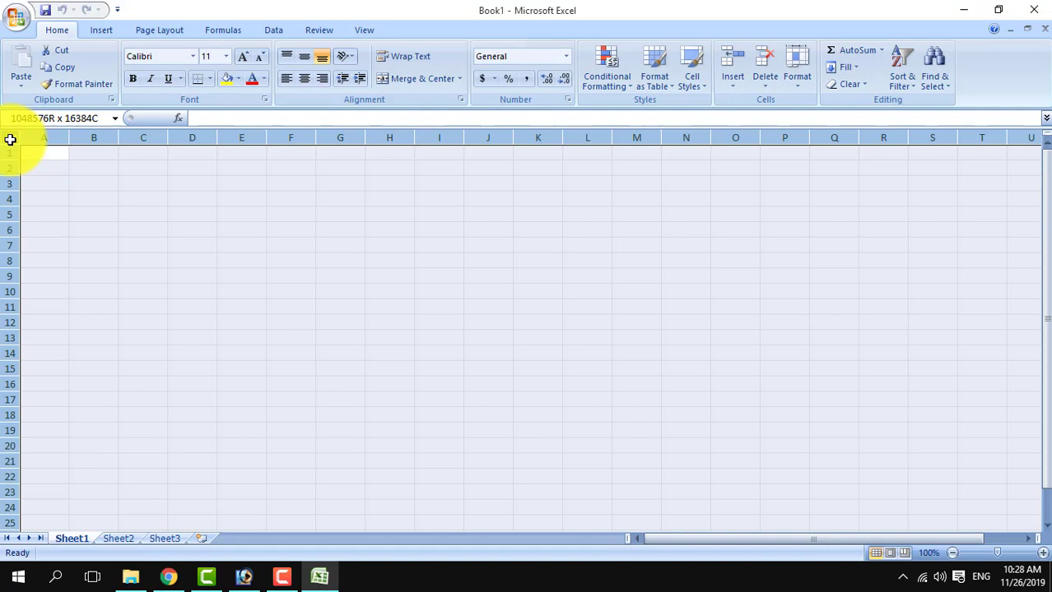
pyautogui.click(107, 214)
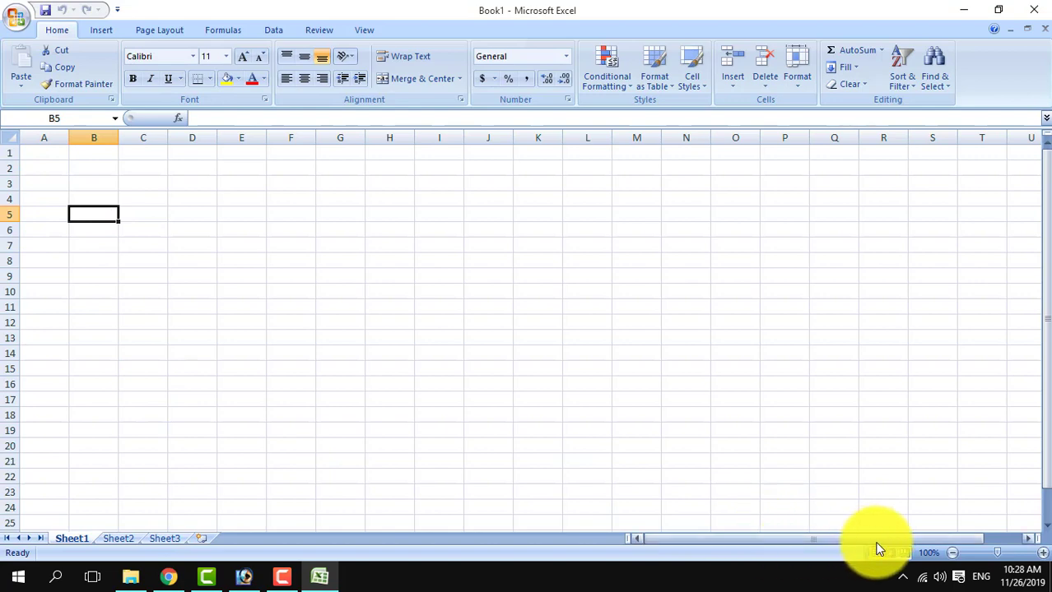
pyautogui.moveTo(993, 555); pyautogui.dragTo(957, 559)
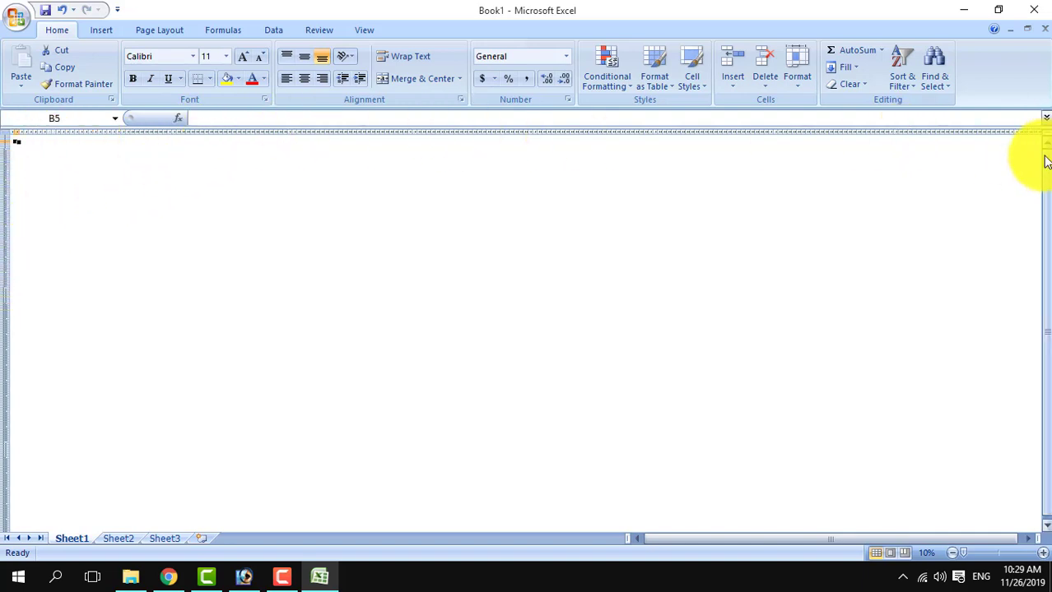
pyautogui.click(1042, 553)
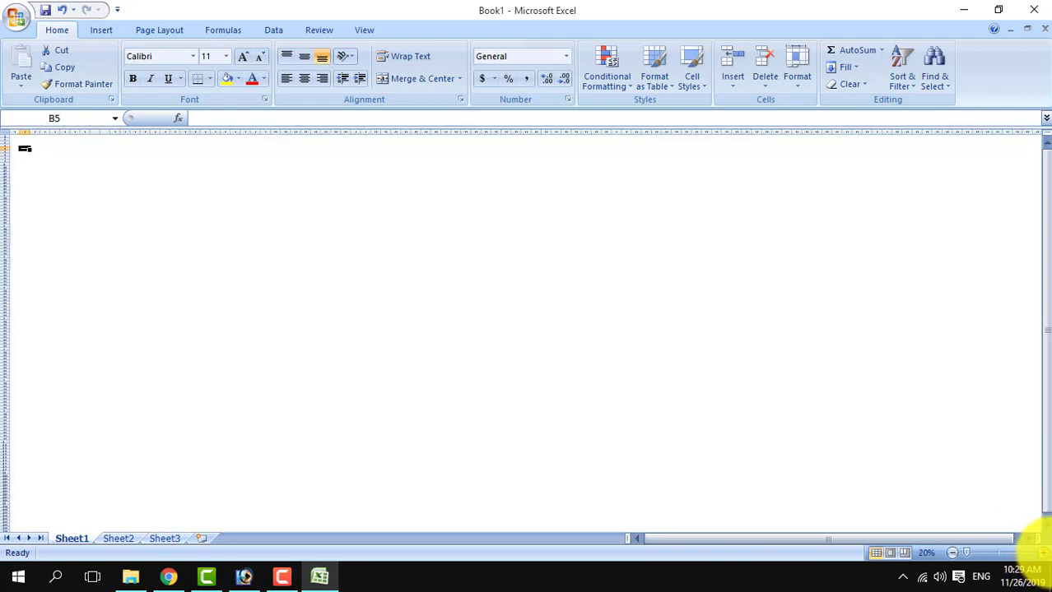
pyautogui.click(1042, 552)
pyautogui.click(1042, 553)
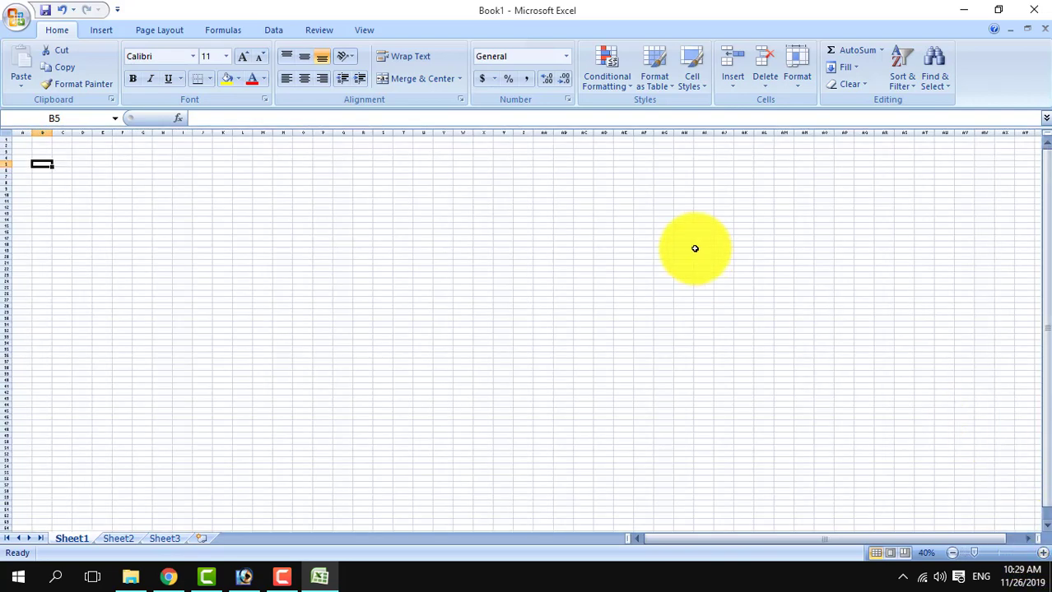
pyautogui.click(1041, 555)
pyautogui.tripleClick(1041, 555)
pyautogui.doubleClick(1041, 556)
pyautogui.tripleClick(1041, 555)
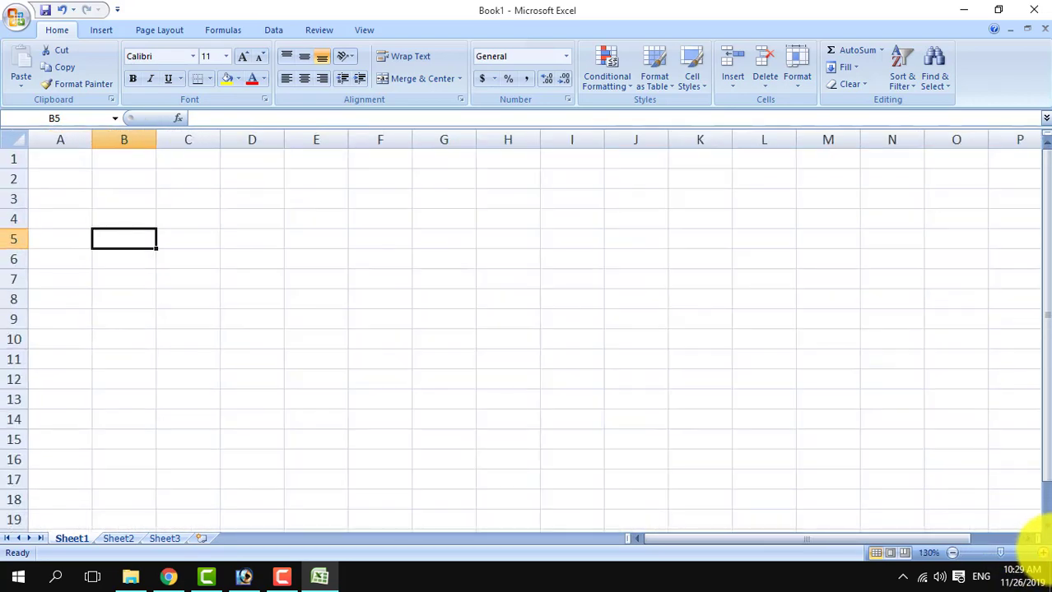
pyautogui.click(1043, 553)
pyautogui.tripleClick(1042, 553)
pyautogui.tripleClick(1043, 553)
pyautogui.doubleClick(1042, 553)
pyautogui.tripleClick(1042, 553)
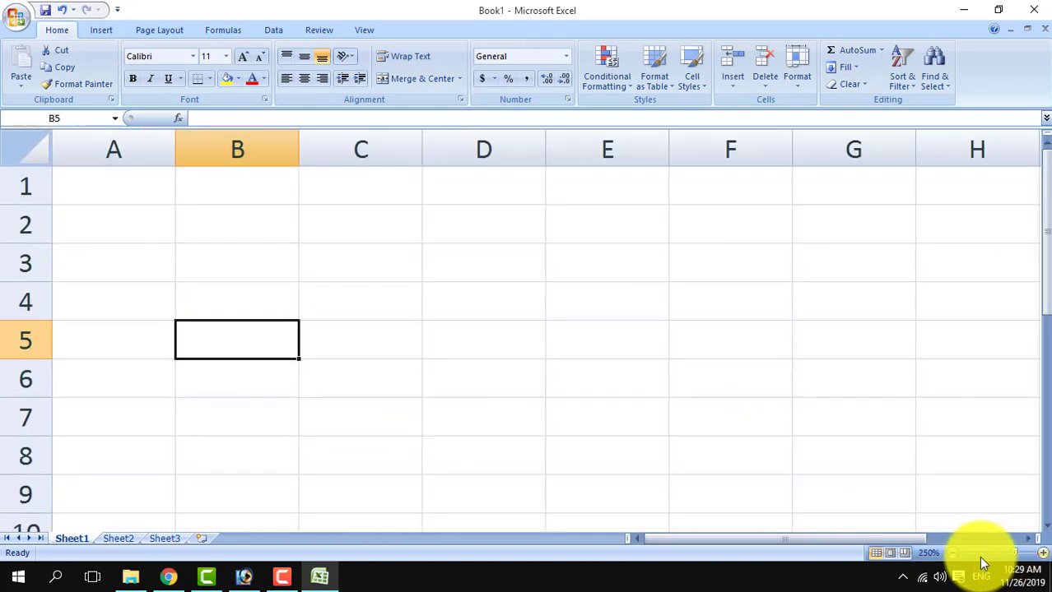
pyautogui.click(952, 554)
pyautogui.tripleClick(952, 554)
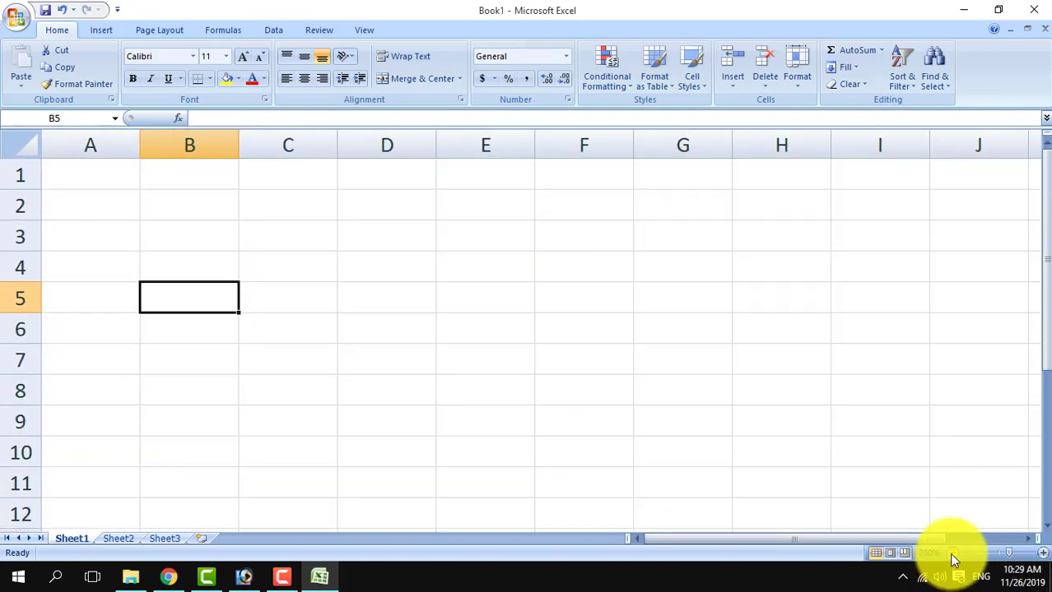
pyautogui.tripleClick(953, 554)
pyautogui.tripleClick(952, 555)
pyautogui.tripleClick(952, 554)
pyautogui.tripleClick(952, 554)
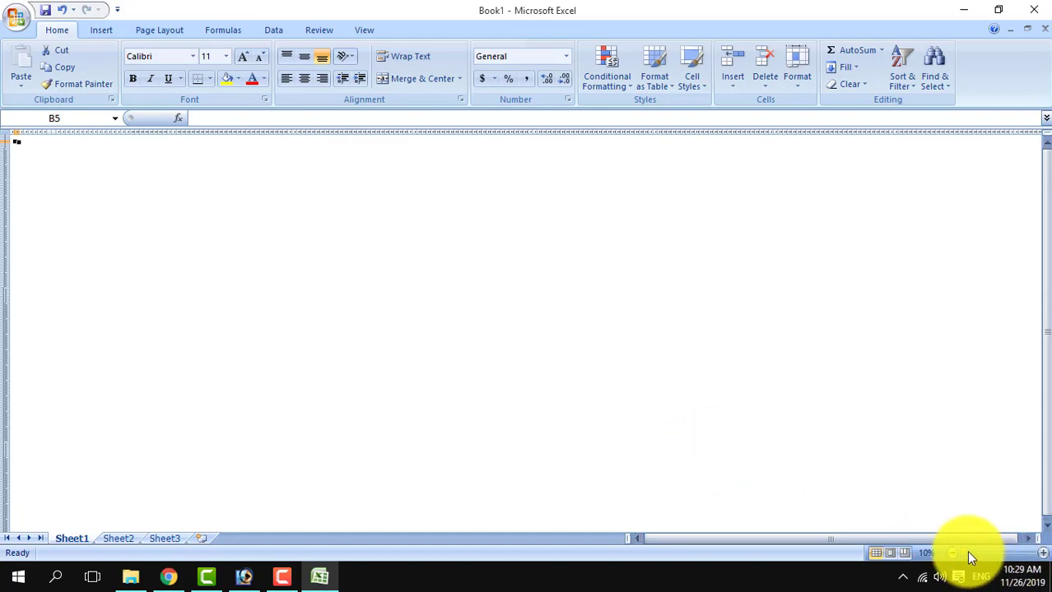
pyautogui.moveTo(962, 554); pyautogui.dragTo(997, 564)
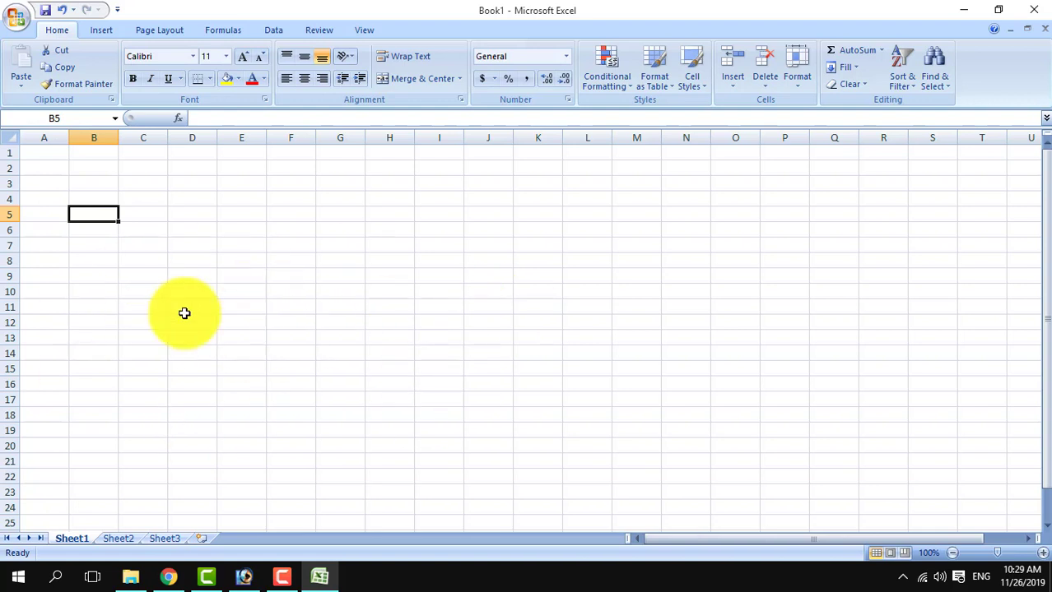
pyautogui.click(50, 156)
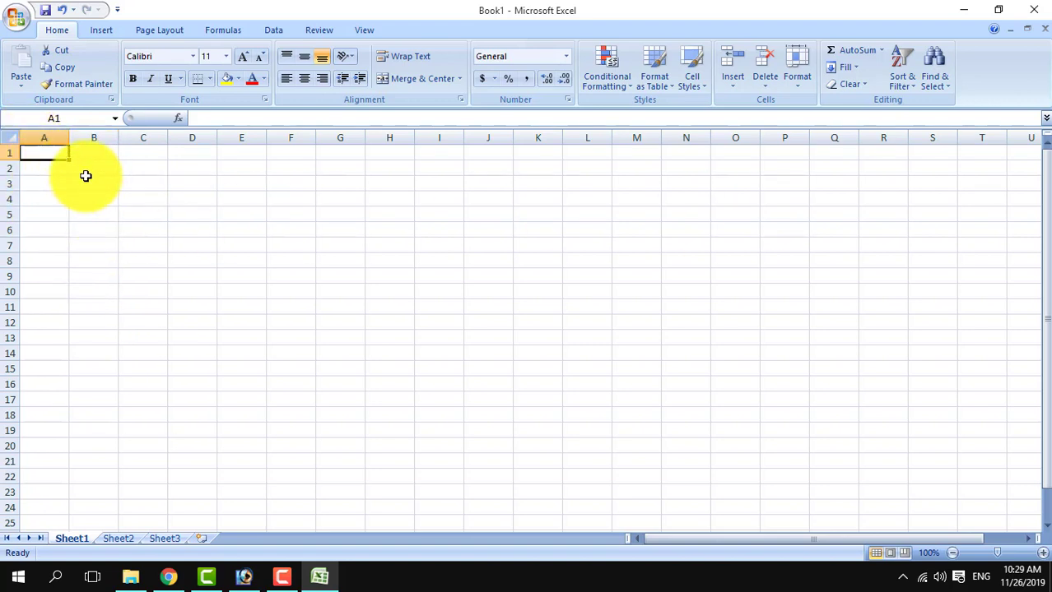
pyautogui.click(495, 156)
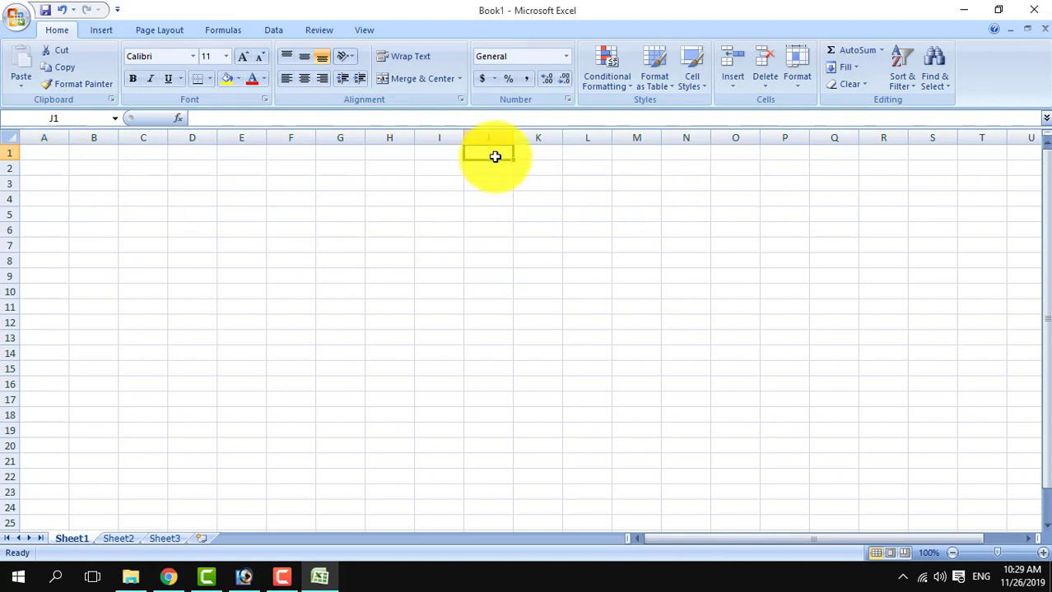
pyautogui.press('Right')
pyautogui.press('Right')
pyautogui.press('Right')
pyautogui.press('Right')
pyautogui.press('Right')
pyautogui.press('Right')
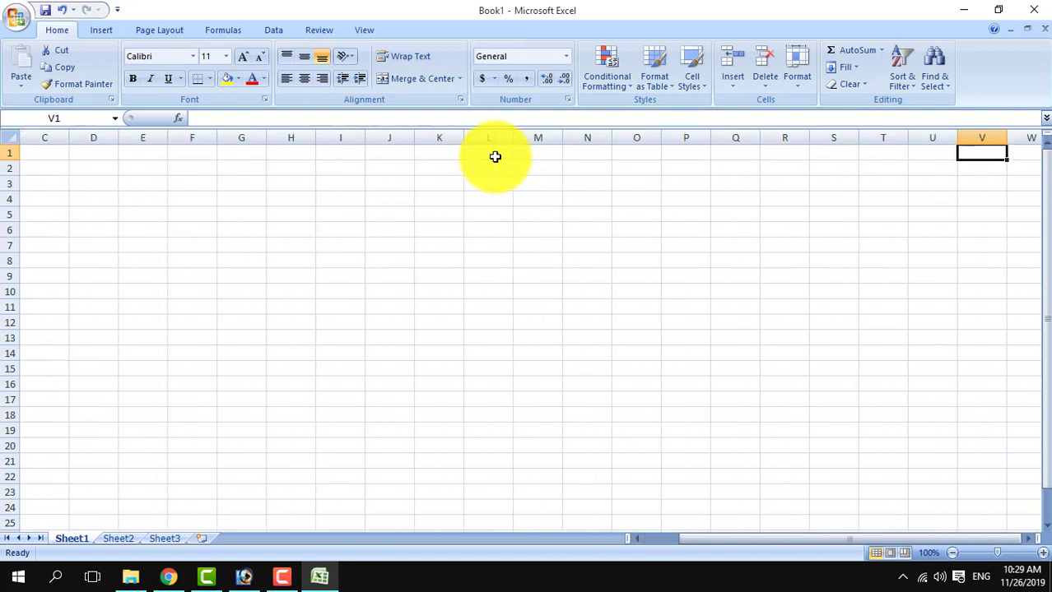
pyautogui.press('Right')
pyautogui.press('Right')
pyautogui.press('Right')
pyautogui.press('Right')
pyautogui.press('Right')
pyautogui.press('Left')
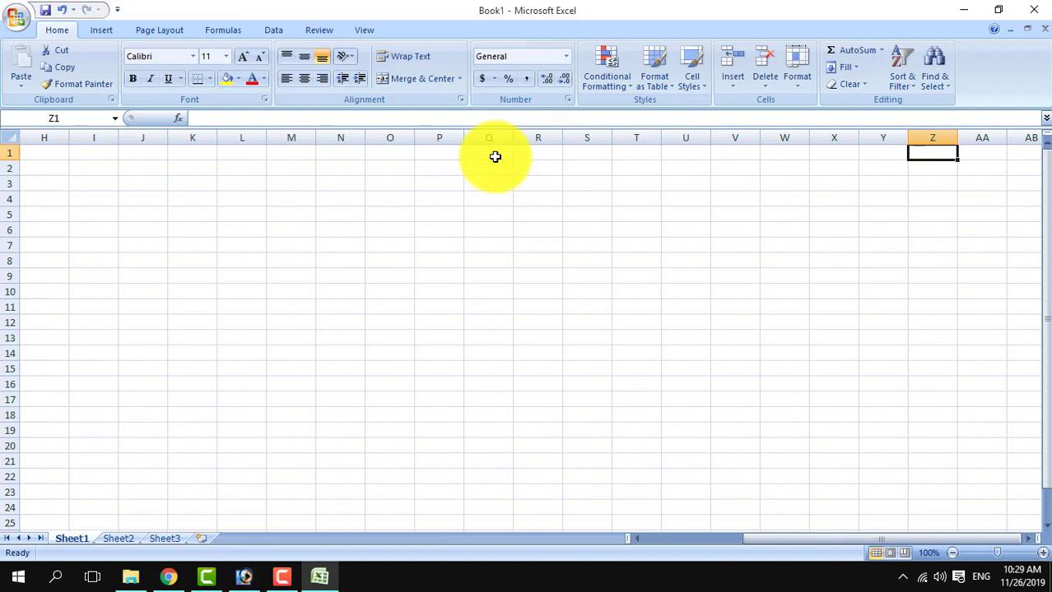
pyautogui.press('Right')
pyautogui.press('Right')
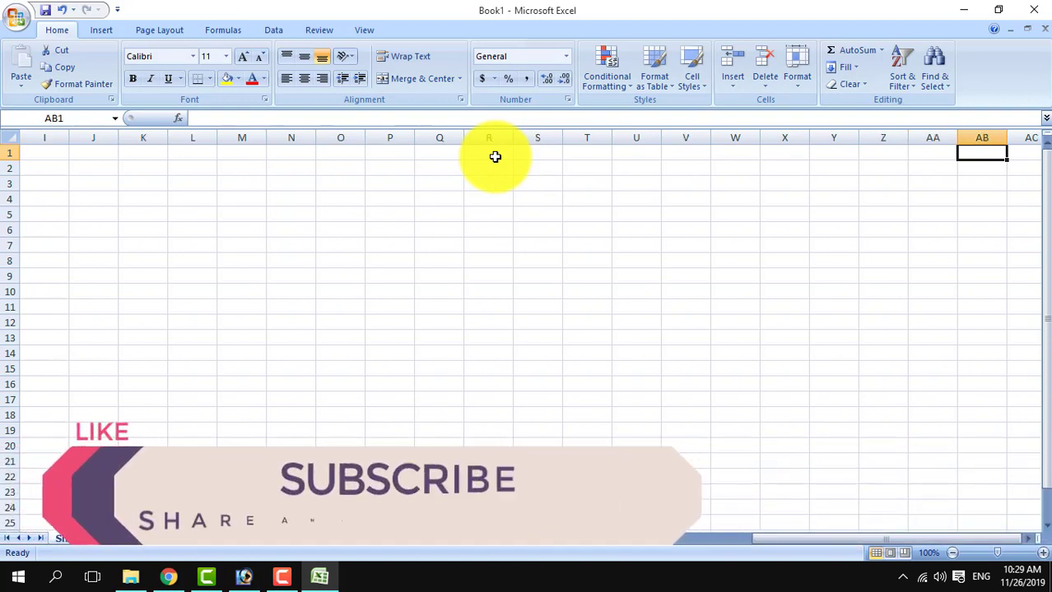
pyautogui.press('Right')
pyautogui.press('Right')
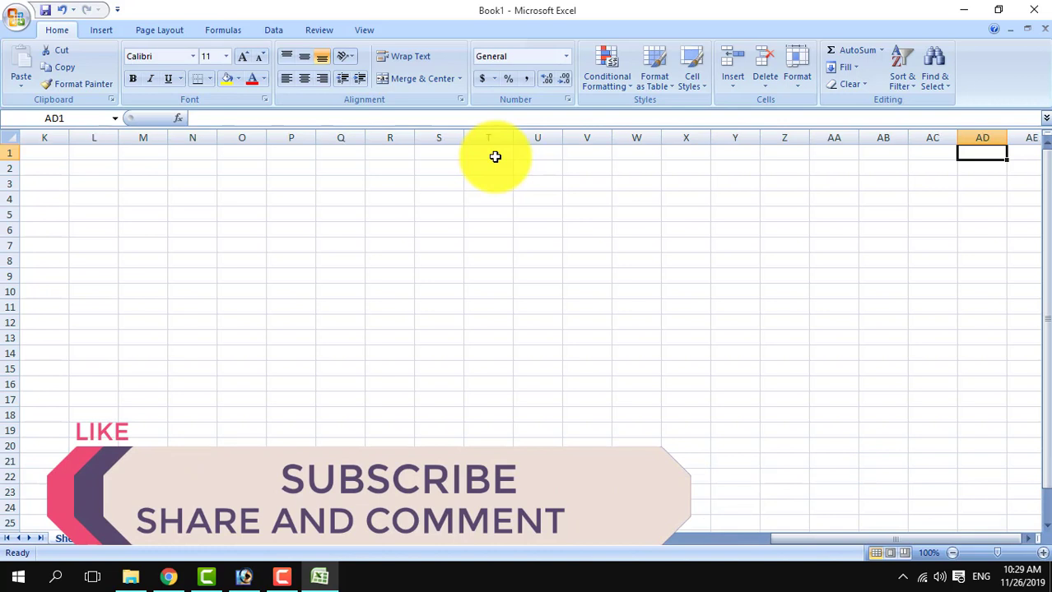
pyautogui.press('Right')
pyautogui.press('Right')
pyautogui.press('Right')
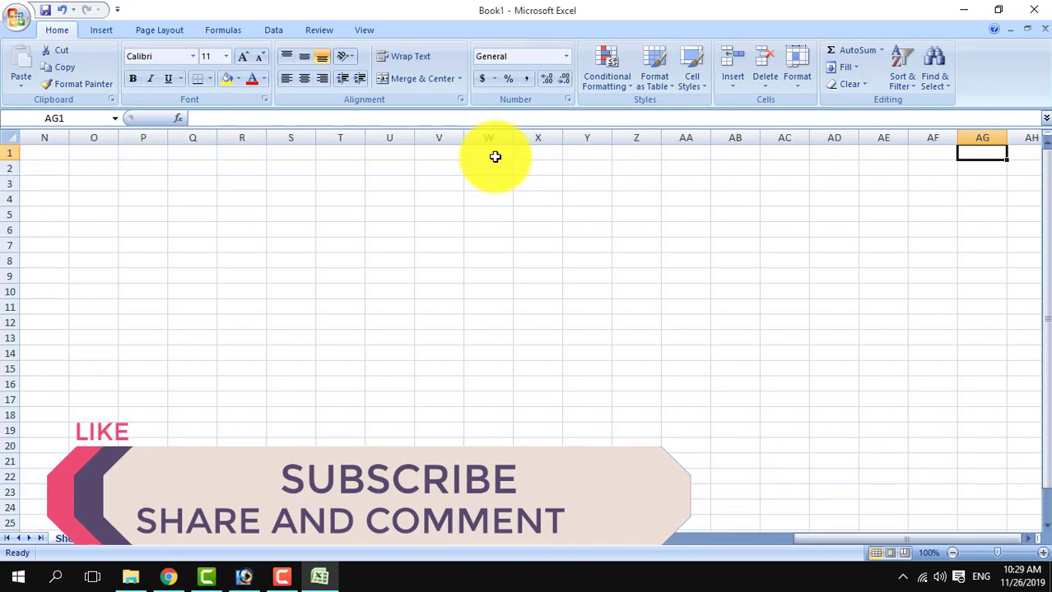
pyautogui.press('Right')
pyautogui.press('Right')
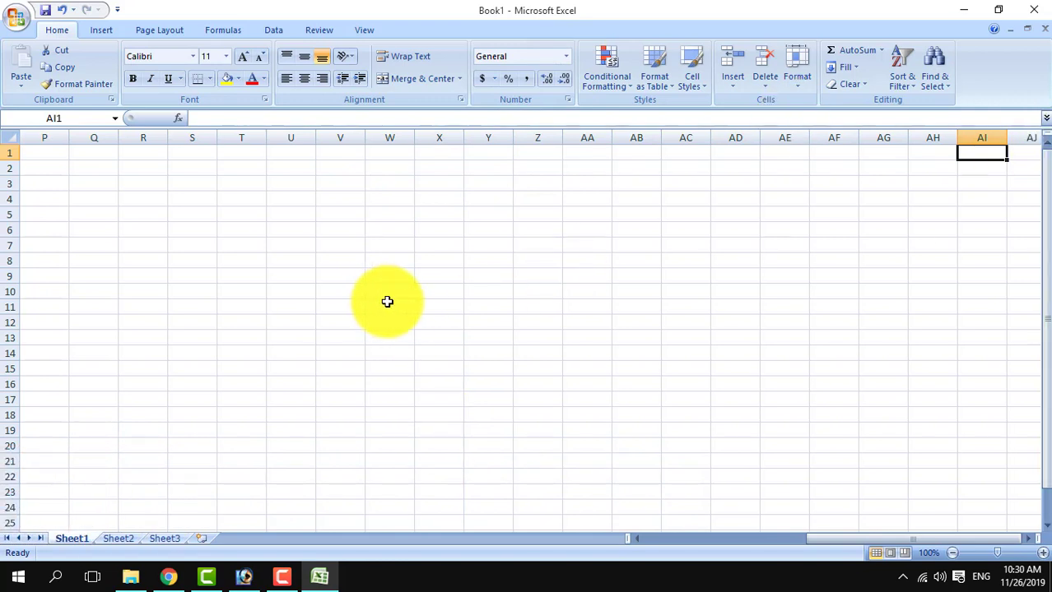
pyautogui.hotkey('ctrl', 'Right')
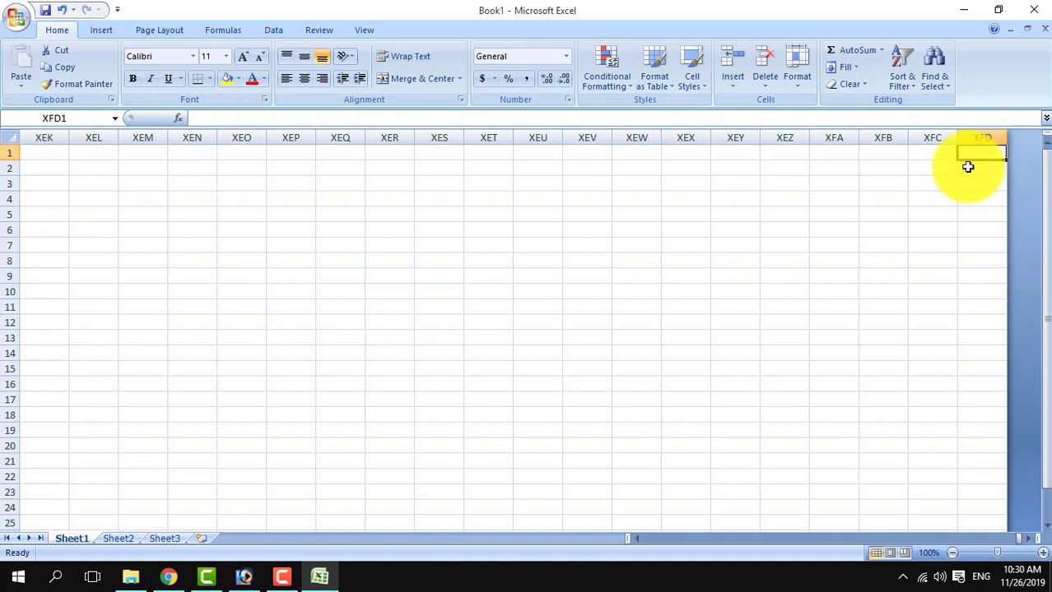
pyautogui.hotkey('ctrl', 'Down')
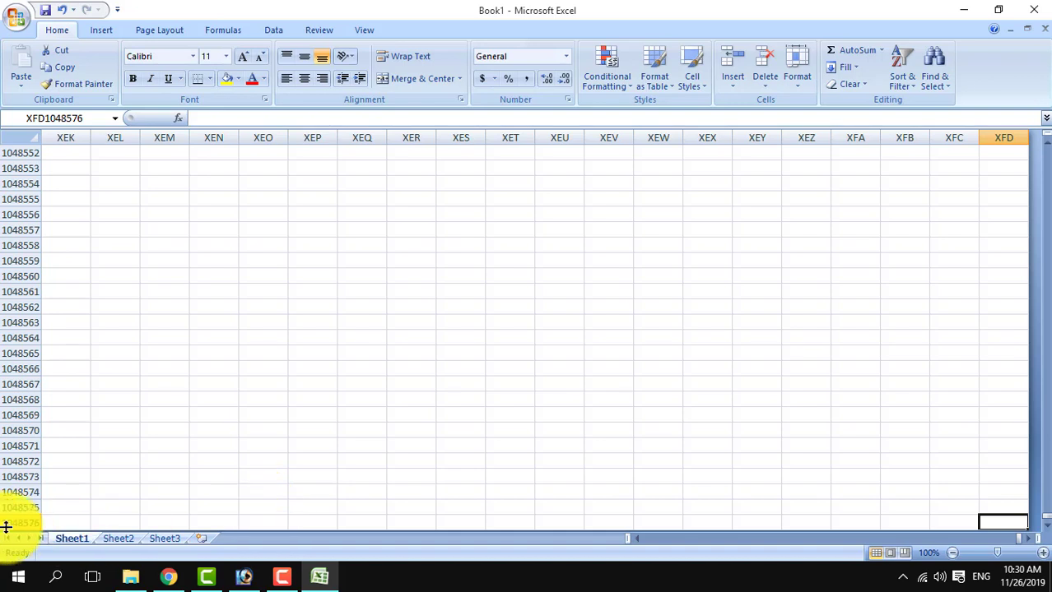
pyautogui.hotkey('ctrl', 'Up')
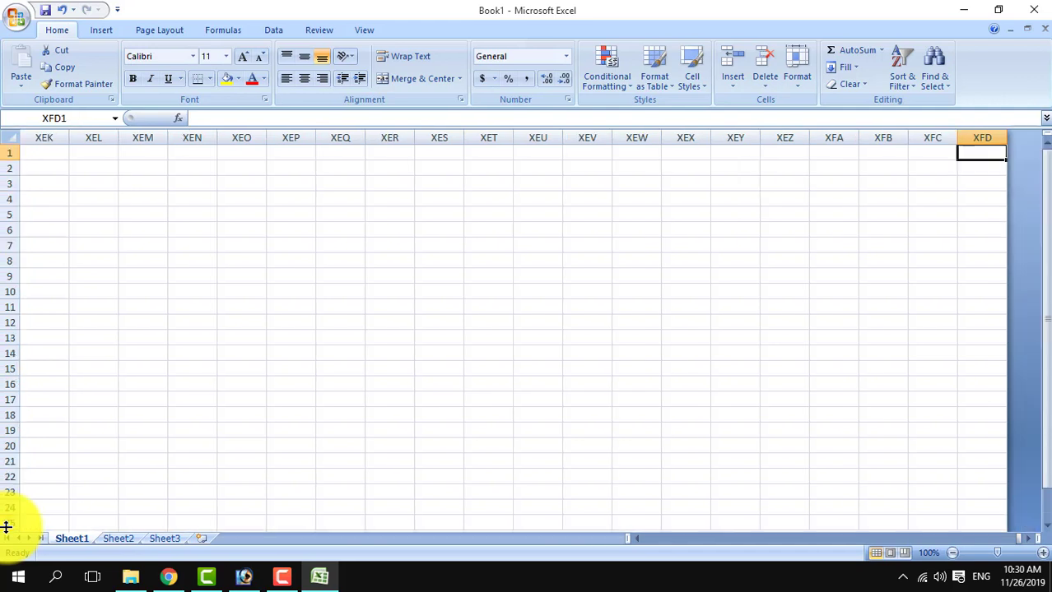
pyautogui.hotkey('ctrl', 'Left')
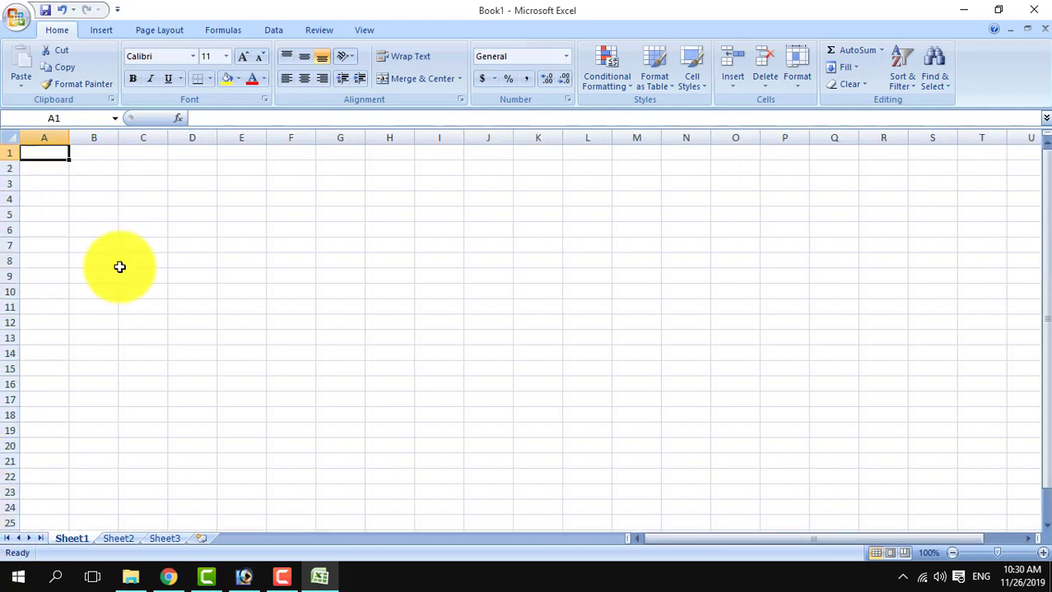
# - Enter 1 and 2 in C3:C4 and fill the series 1–18 down to C20
pyautogui.click(147, 189)
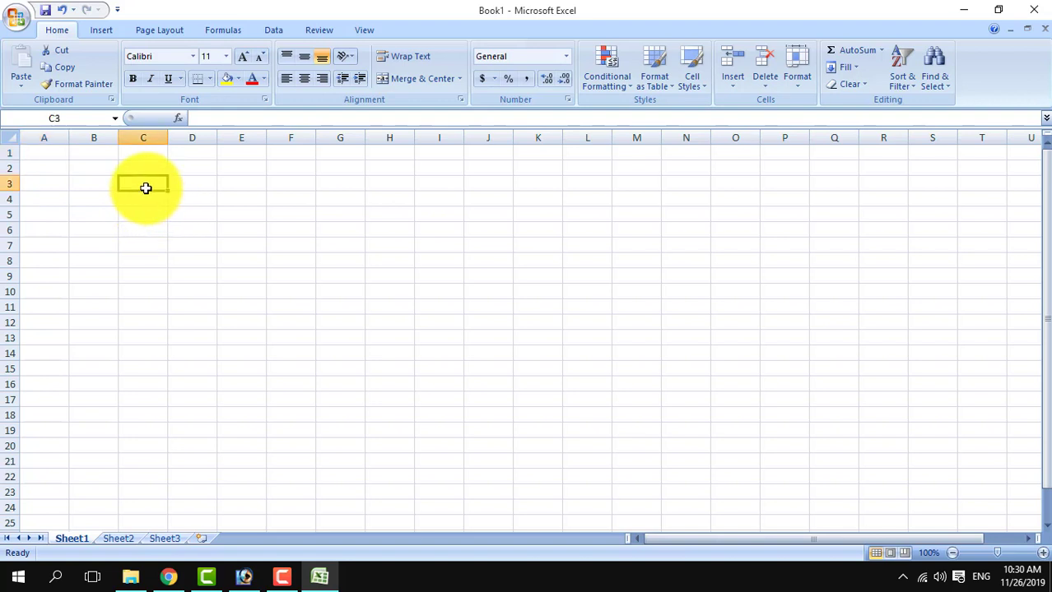
pyautogui.write('1')
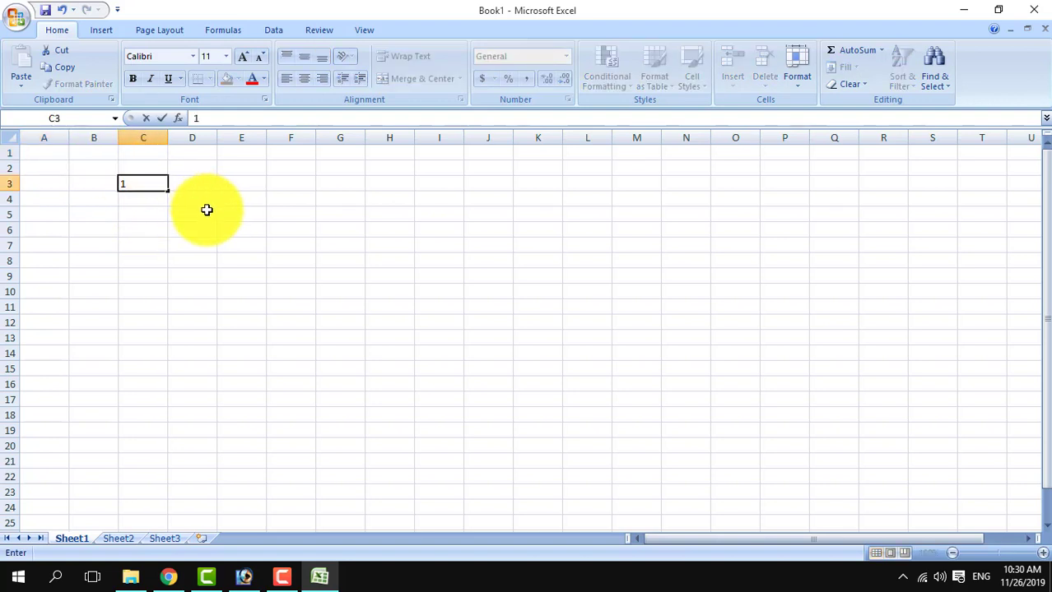
pyautogui.press('Return')
pyautogui.write('2')
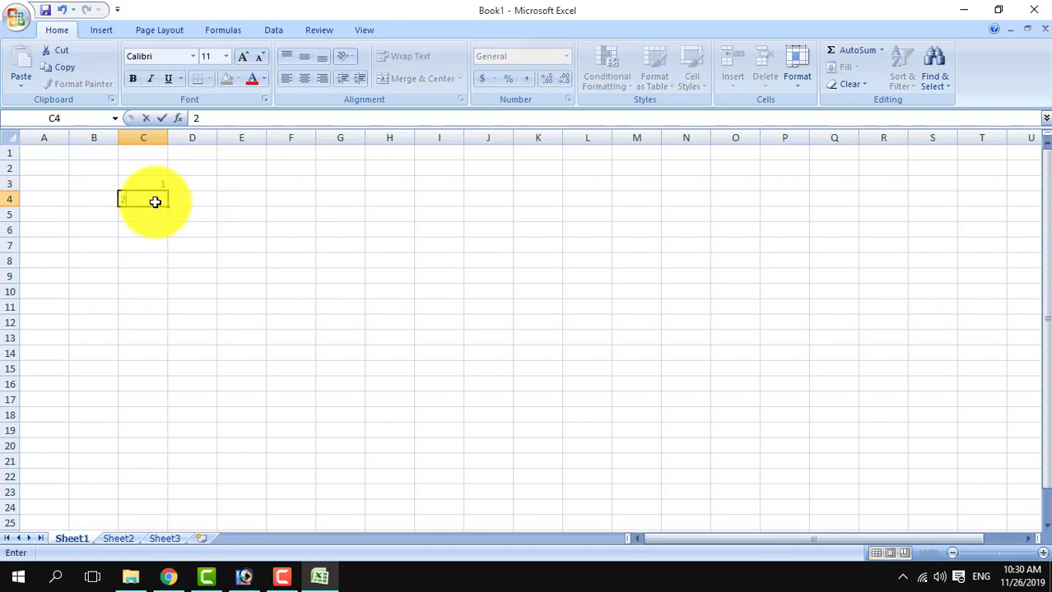
pyautogui.click(184, 216)
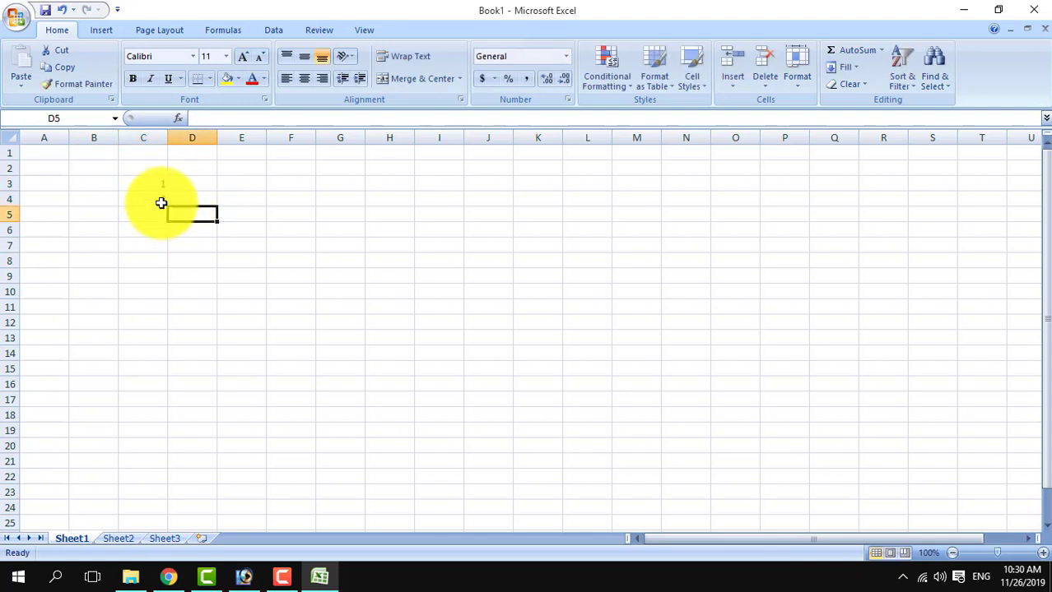
pyautogui.moveTo(160, 199); pyautogui.dragTo(156, 184)
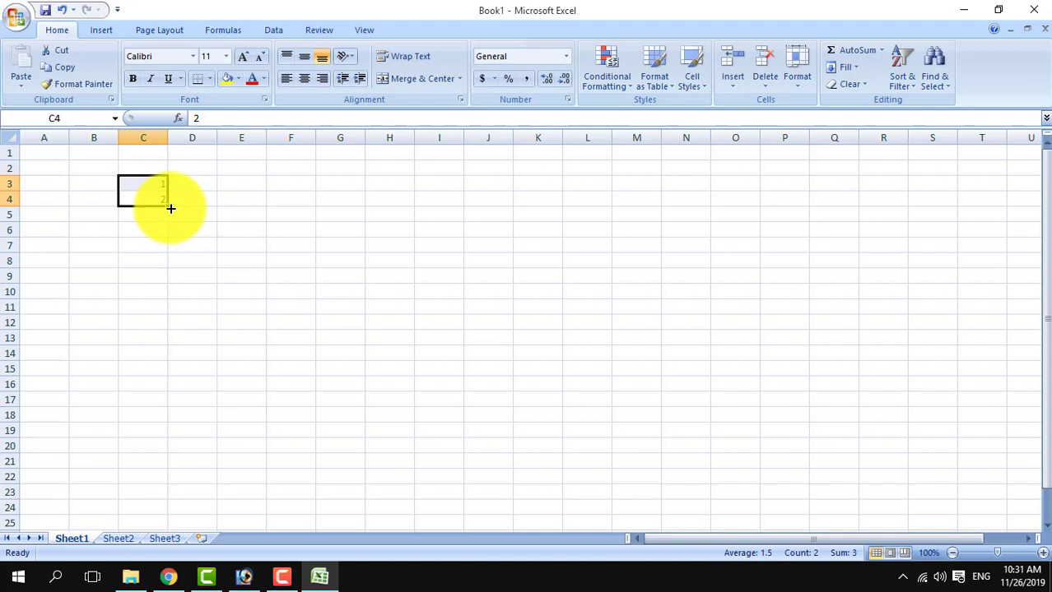
pyautogui.moveTo(170, 208); pyautogui.dragTo(202, 439)
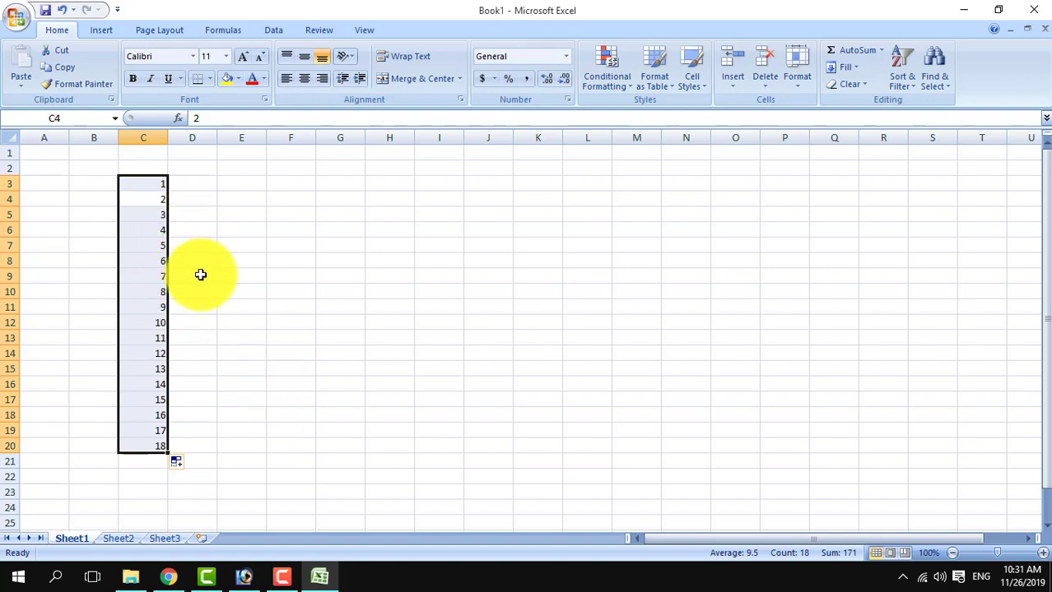
# - Enter 2 and 4 in D3:D4 and fill even numbers 2–36 down to D20
pyautogui.click(201, 188)
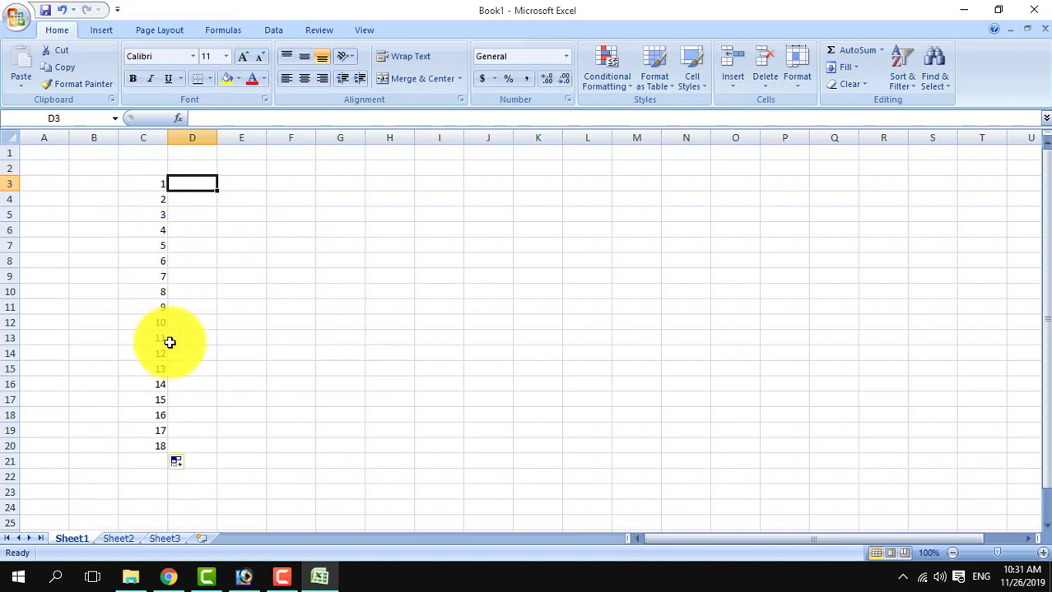
pyautogui.write('2')
pyautogui.click(196, 199)
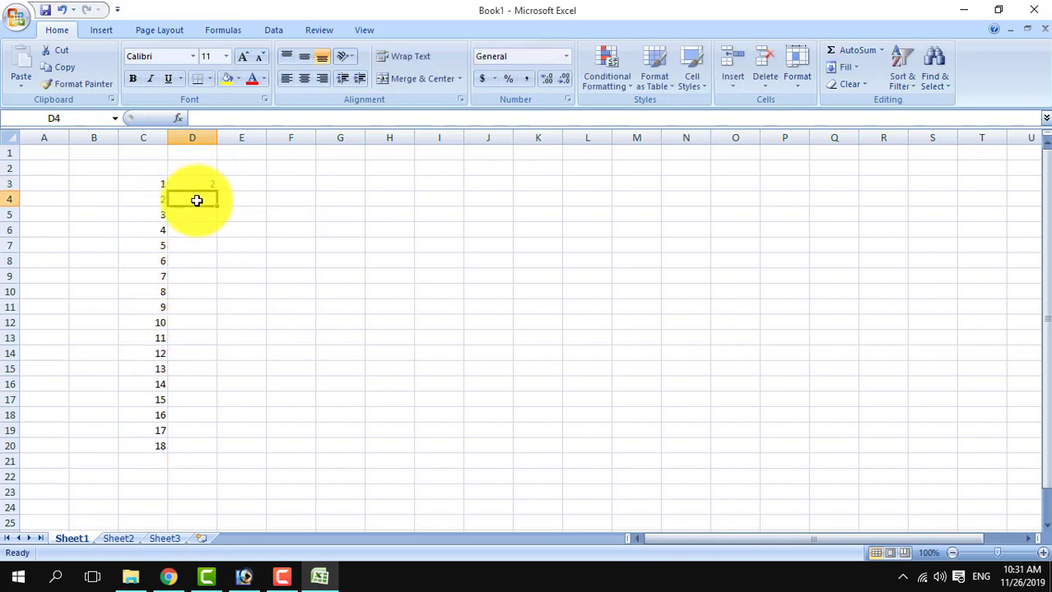
pyautogui.write('4')
pyautogui.click(239, 215)
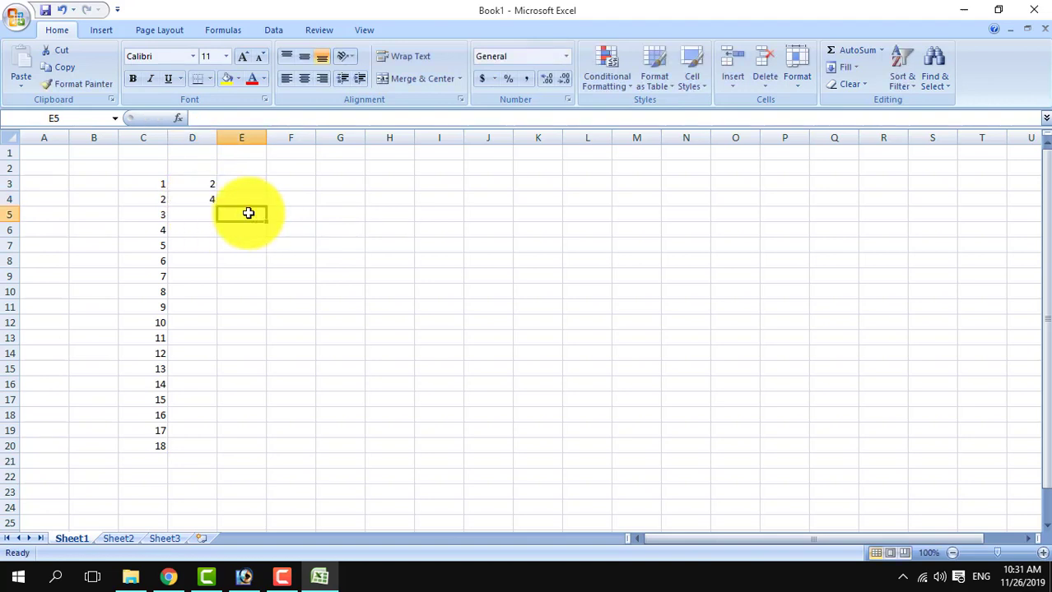
pyautogui.click(208, 194)
pyautogui.moveTo(208, 193)
pyautogui.mouseDown()
pyautogui.moveTo(215, 187)
pyautogui.moveTo(209, 450)
pyautogui.mouseUp()
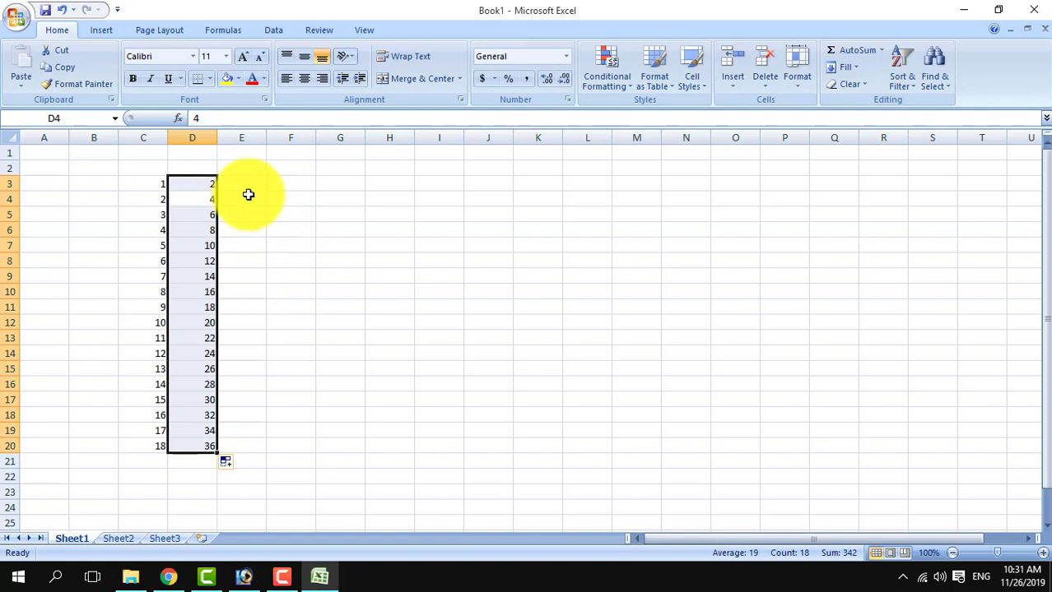
pyautogui.click(259, 183)
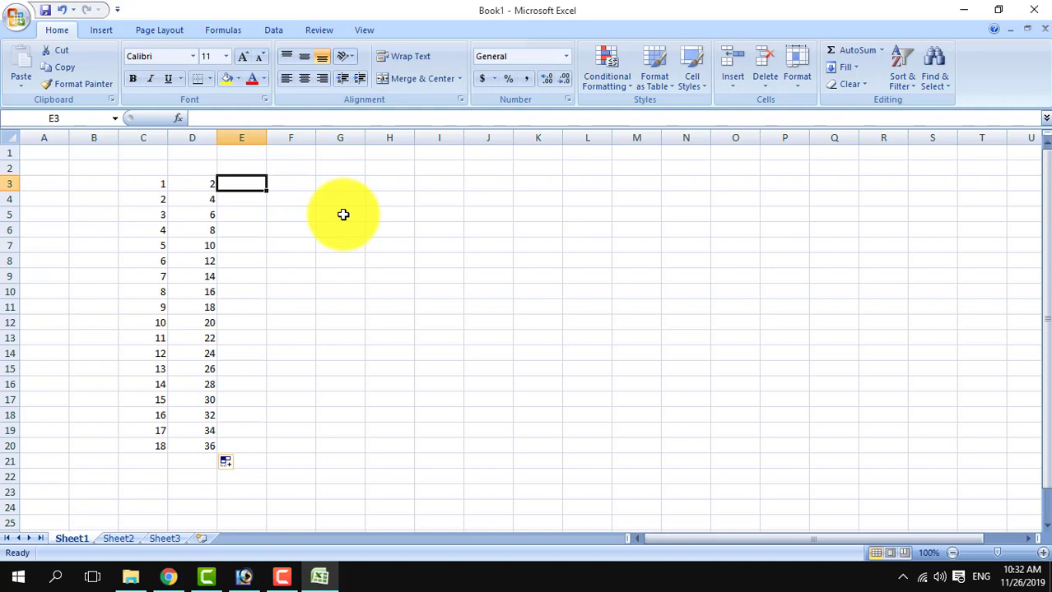
# - Enter 5 and 10 in E3:E4 and fill multiples of five to 100 down to E22
pyautogui.write('5')
pyautogui.click(252, 202)
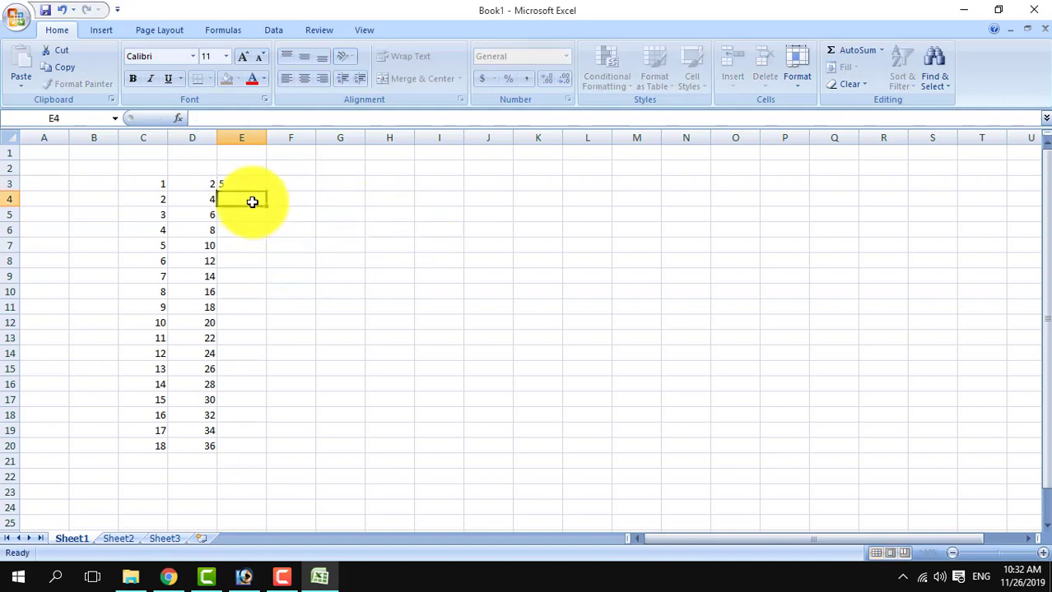
pyautogui.write('10')
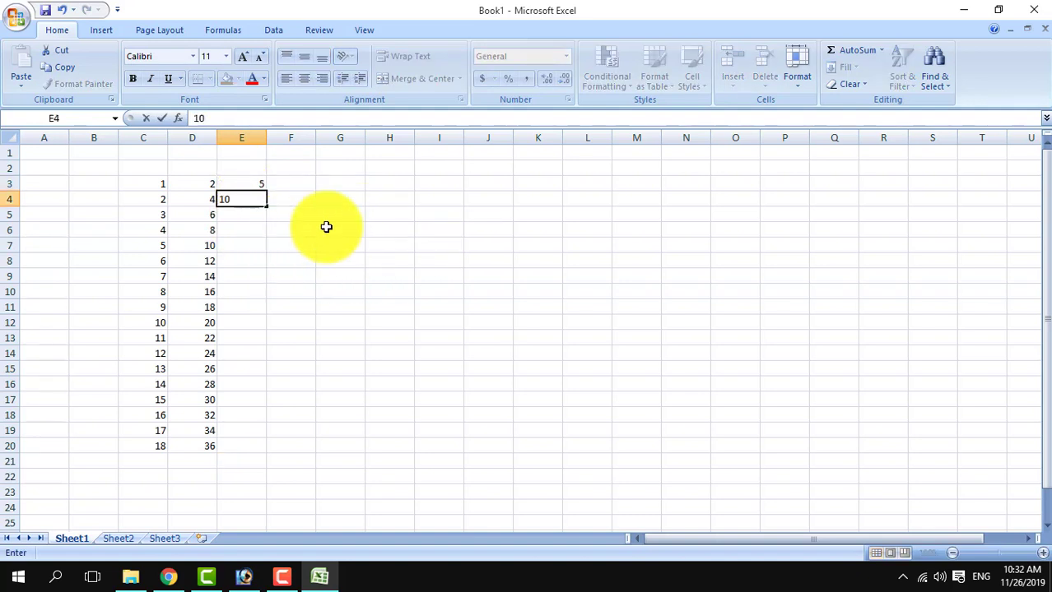
pyautogui.click(324, 226)
pyautogui.moveTo(247, 205)
pyautogui.mouseDown()
pyautogui.moveTo(260, 189)
pyautogui.moveTo(269, 203)
pyautogui.moveTo(267, 451)
pyautogui.mouseUp()
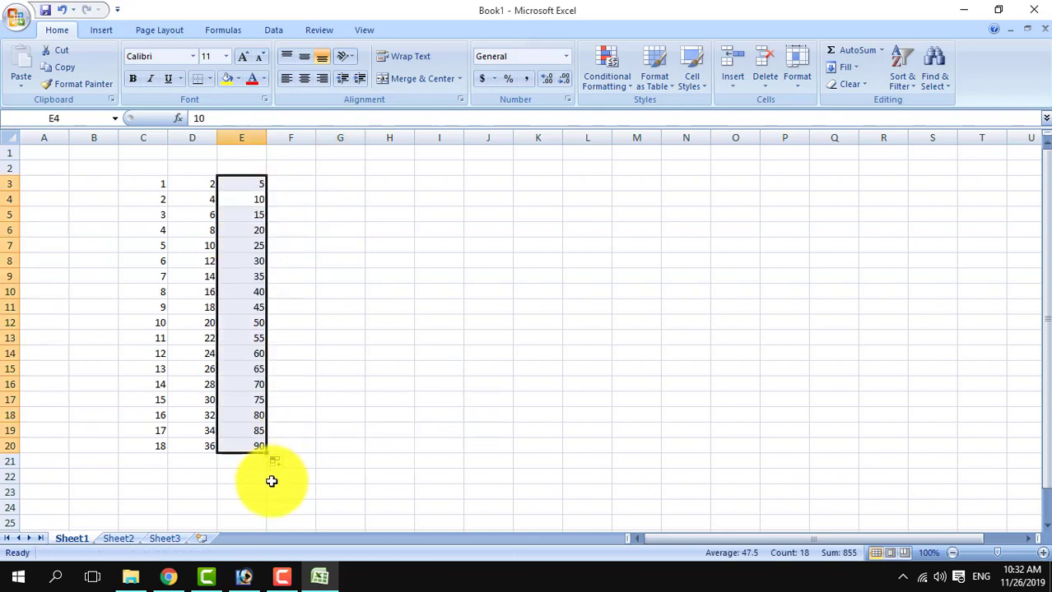
pyautogui.moveTo(266, 453); pyautogui.dragTo(266, 485)
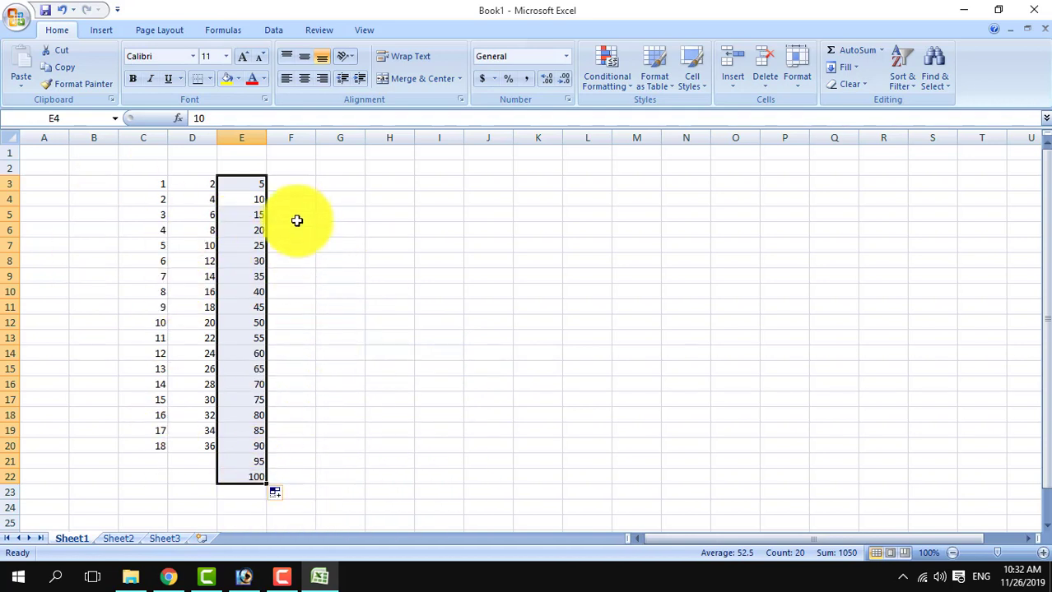
pyautogui.click(344, 184)
# - Type sun in G3 and fill repeating day names down to G21
pyautogui.write('sun')
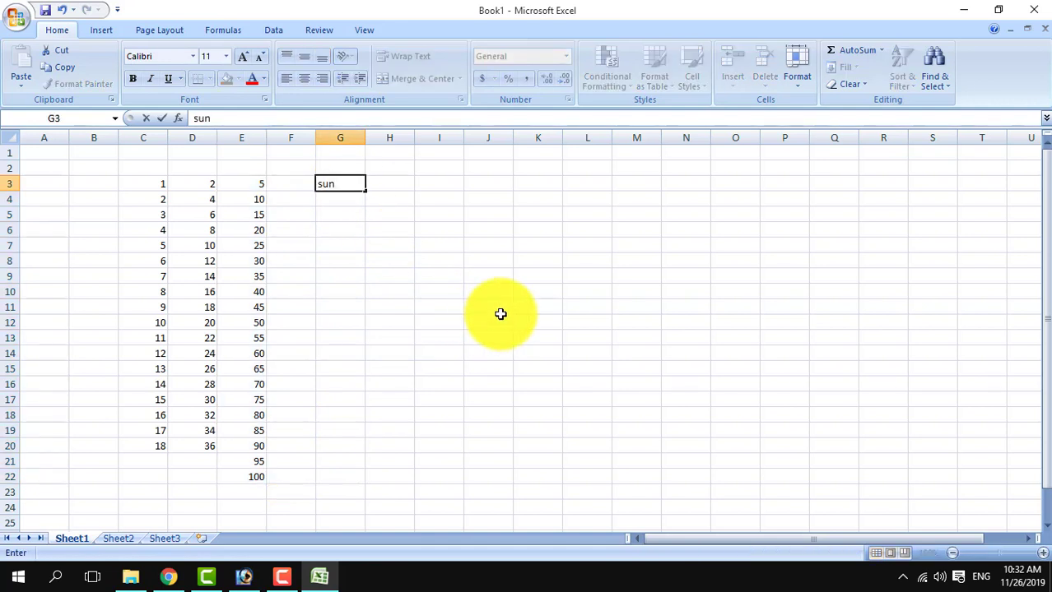
pyautogui.click(487, 307)
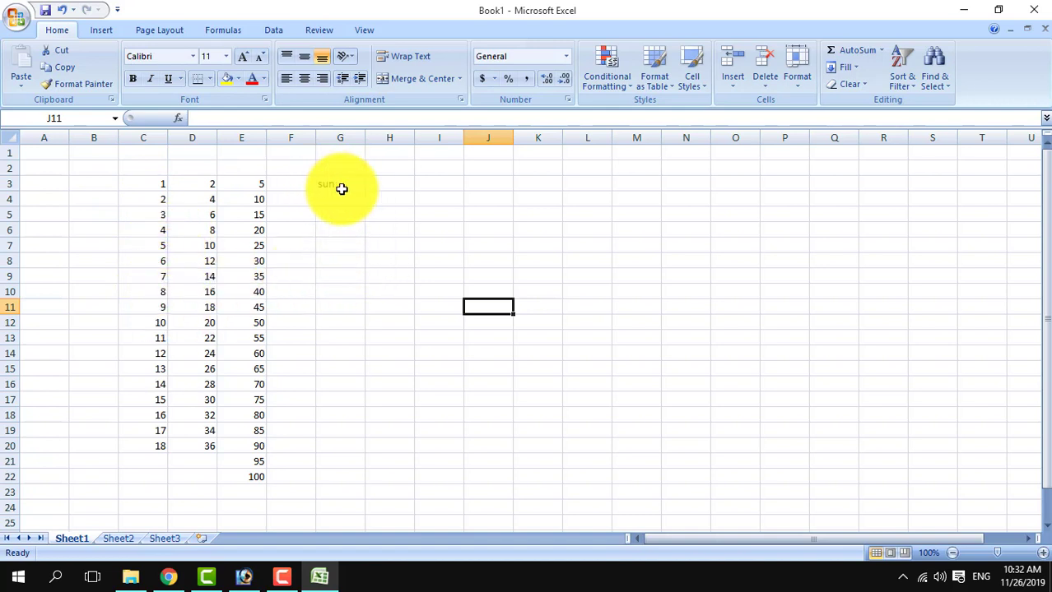
pyautogui.click(346, 191)
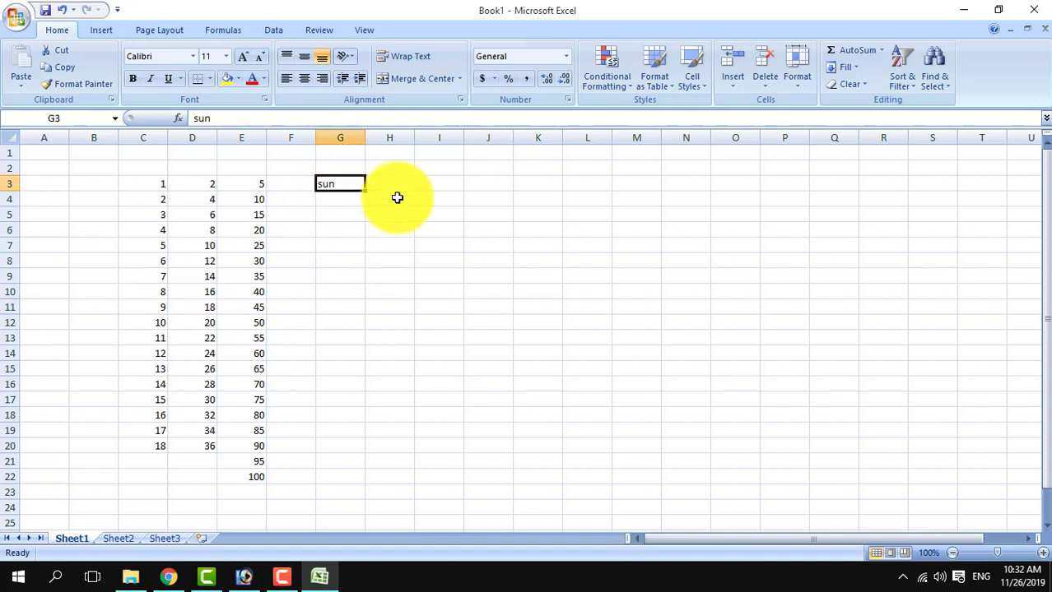
pyautogui.moveTo(366, 192); pyautogui.dragTo(360, 469)
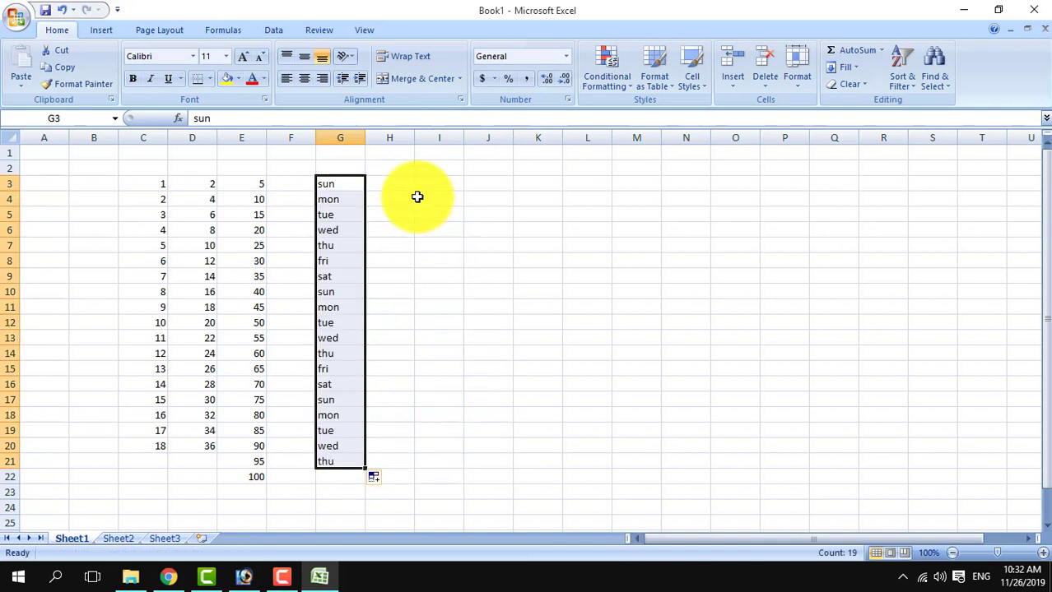
pyautogui.click(440, 180)
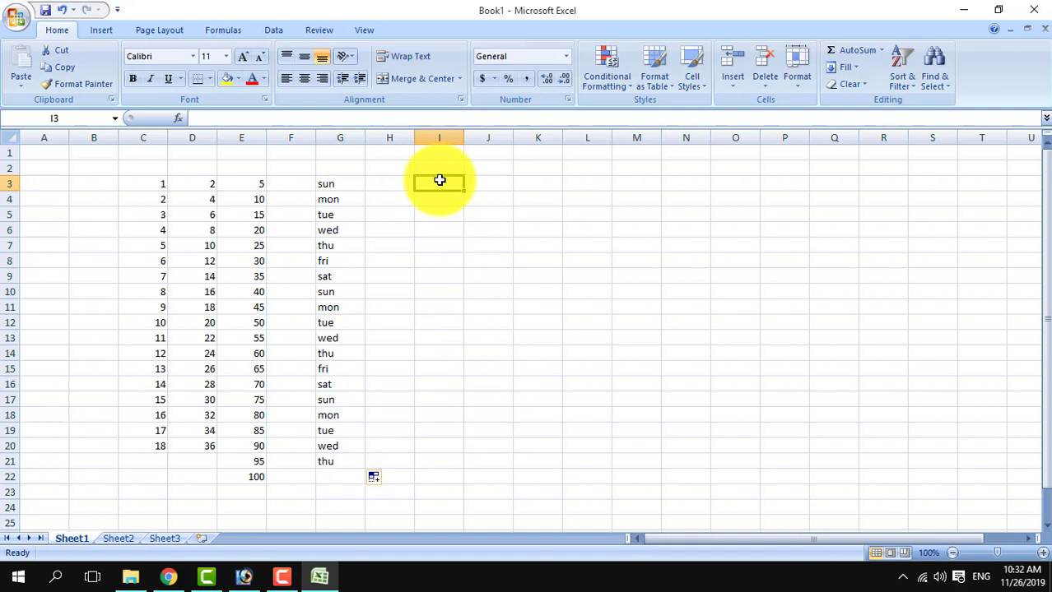
# - Type jan in I3 and fill month names down to I20
pyautogui.write('jsa')
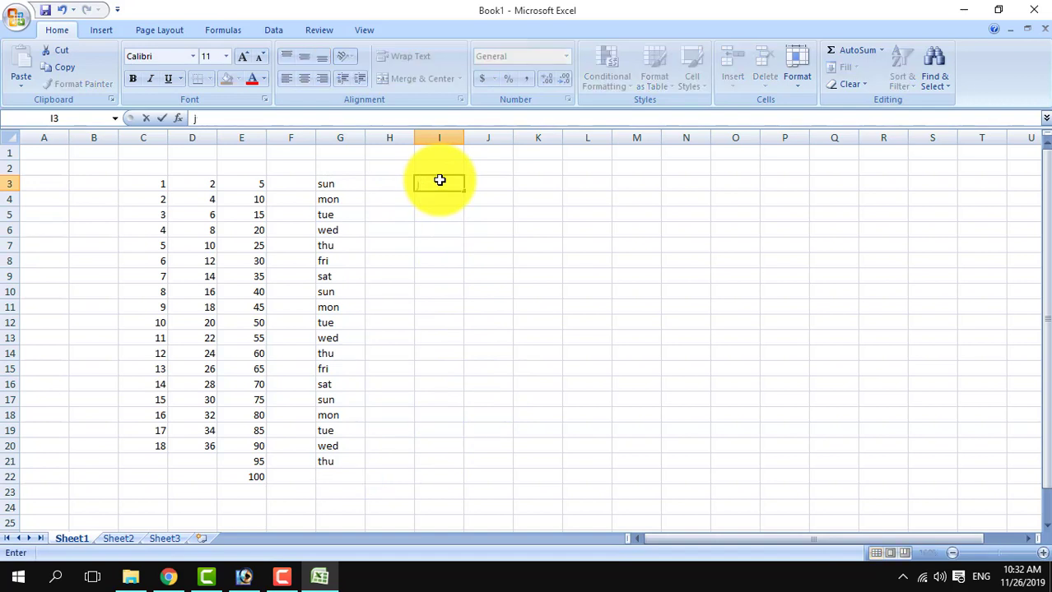
pyautogui.click(552, 212)
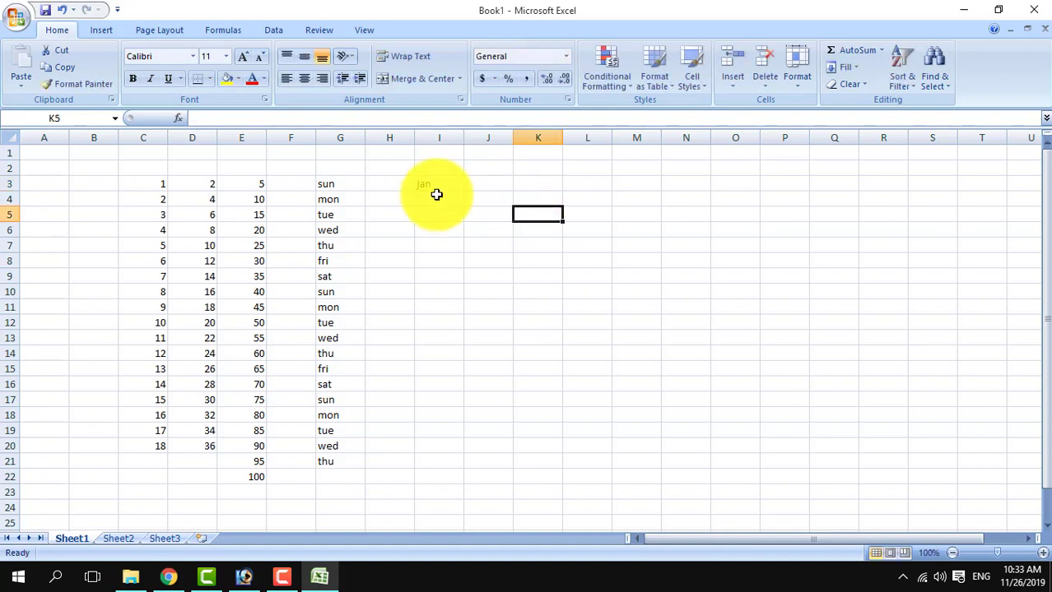
pyautogui.click(449, 182)
pyautogui.click(469, 202)
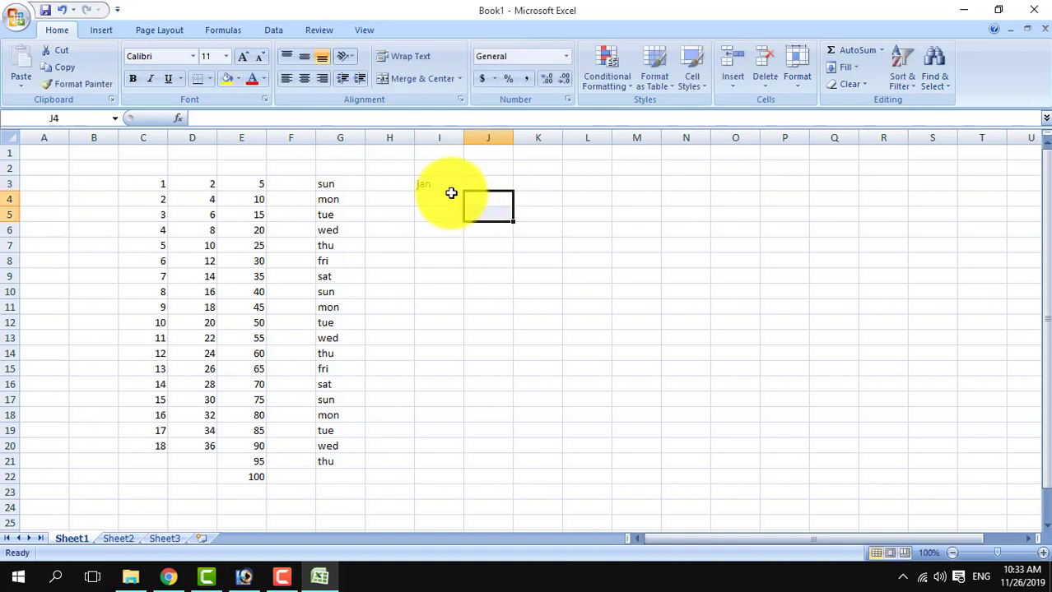
pyautogui.click(451, 186)
pyautogui.moveTo(470, 227); pyautogui.dragTo(468, 451)
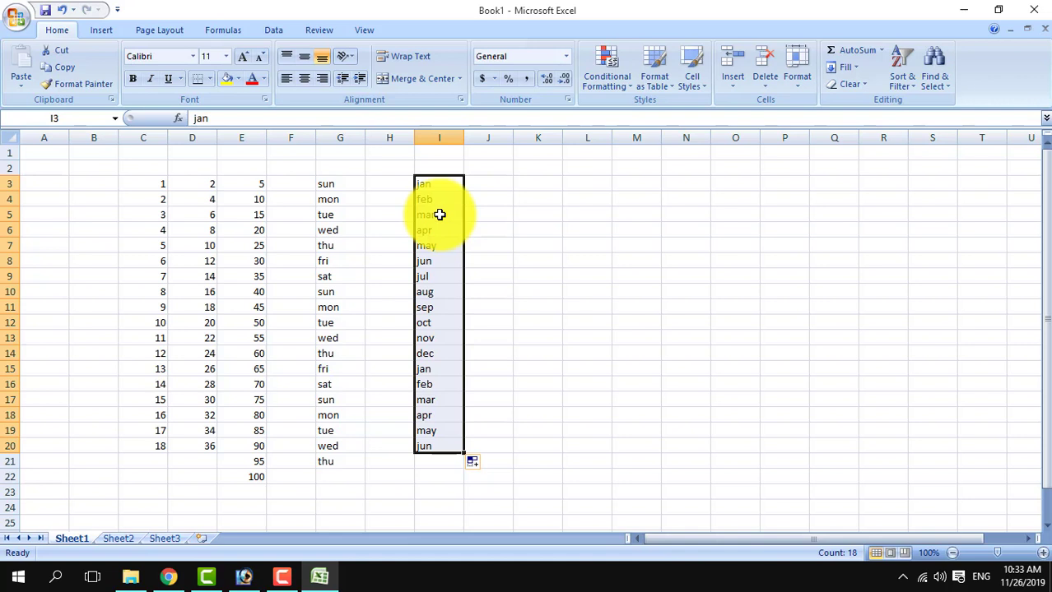
# - Enter 2019 in J3 and copy it down to J19
pyautogui.click(504, 184)
pyautogui.write('2019')
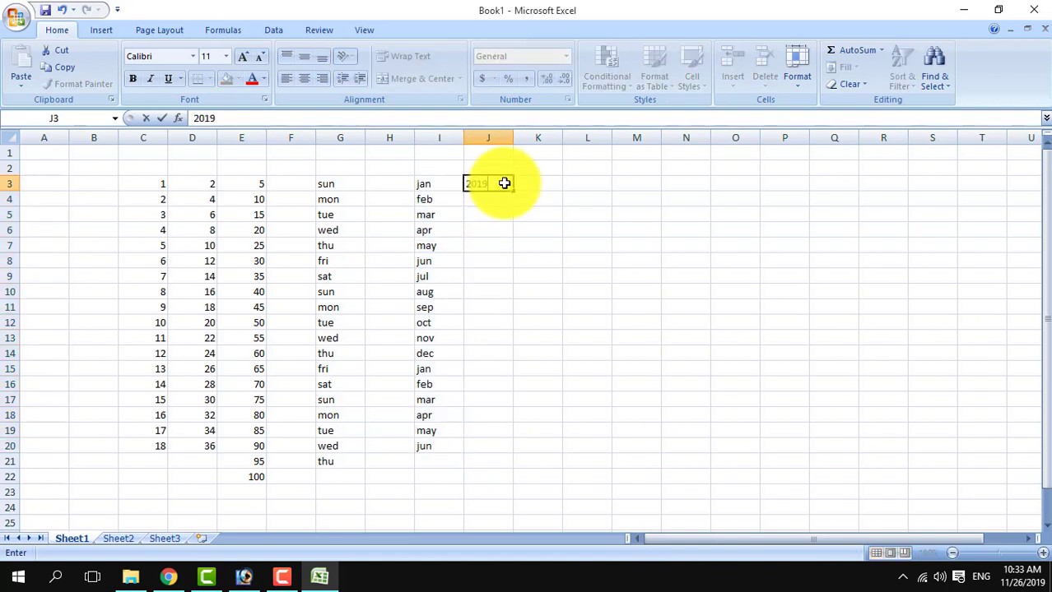
pyautogui.press('Tab')
pyautogui.click(509, 188)
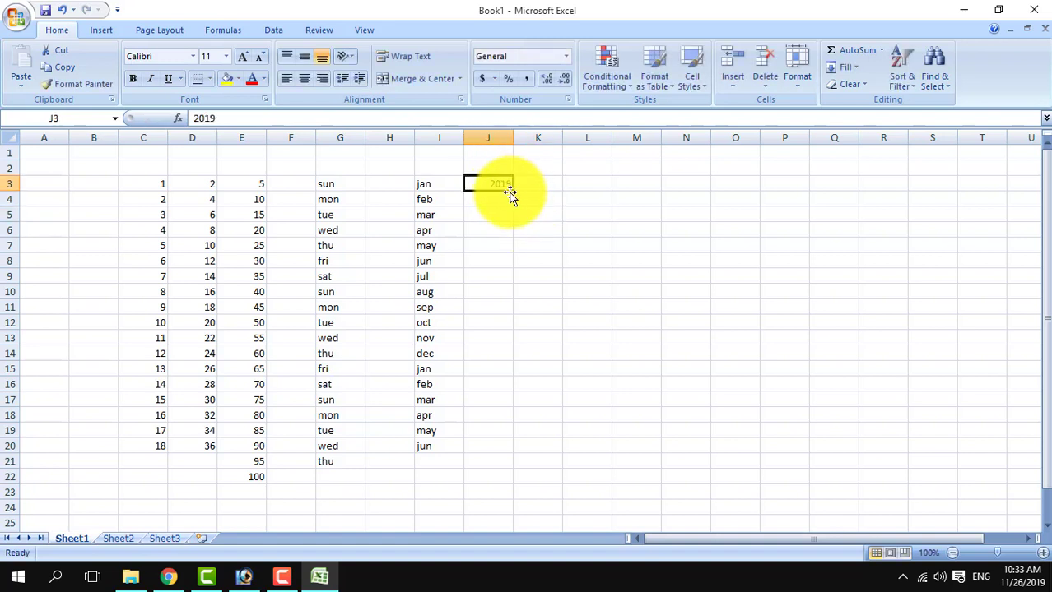
pyautogui.moveTo(516, 192); pyautogui.dragTo(584, 429)
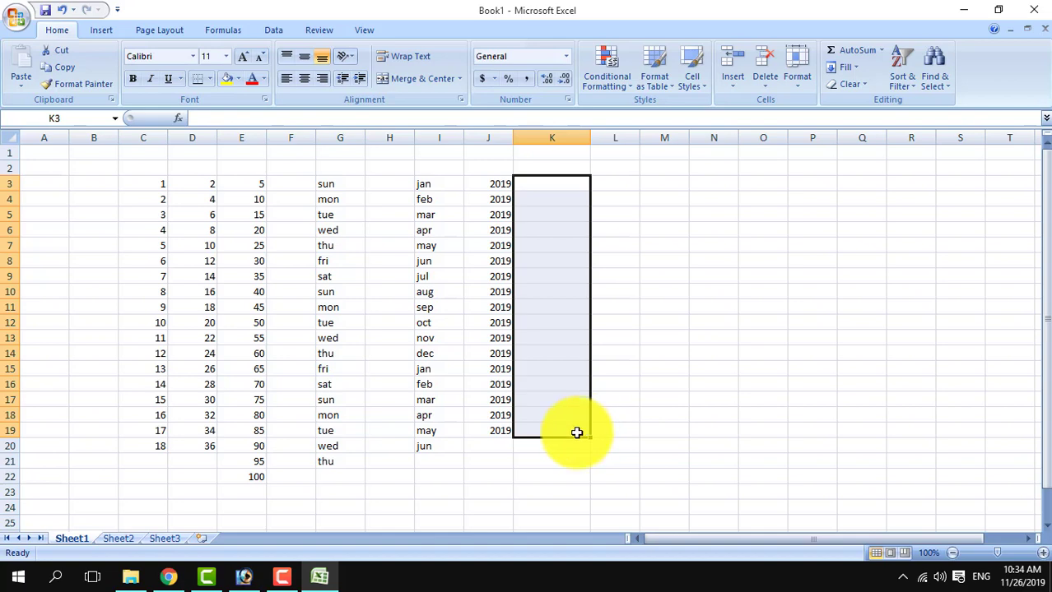
pyautogui.hotkey('ctrl', 'a')
# - Delete all sheet contents, set B7's font to Arial, and start typing a name there
pyautogui.press('Delete')
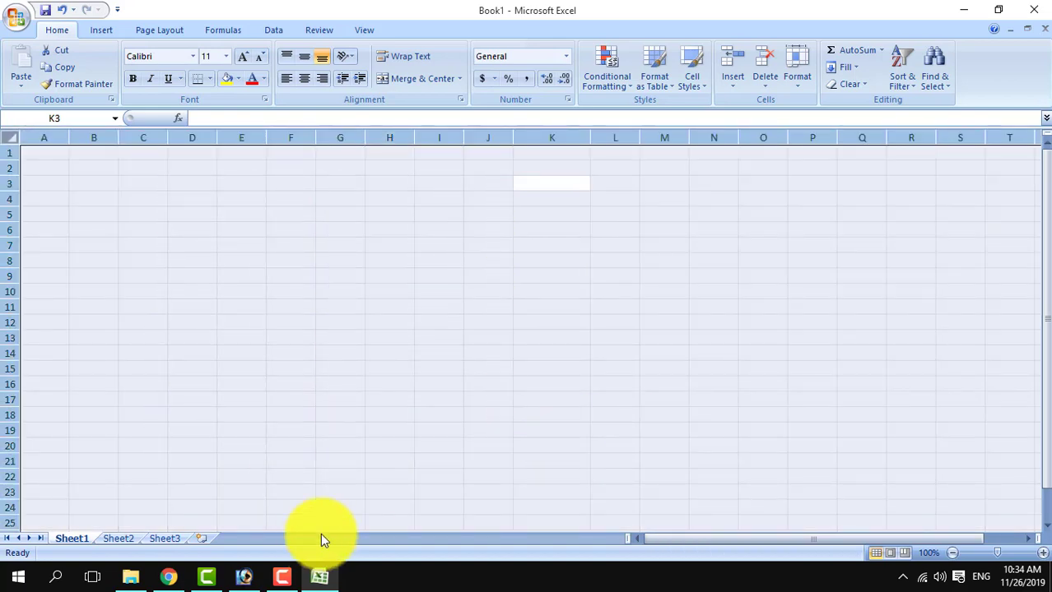
pyautogui.click(93, 247)
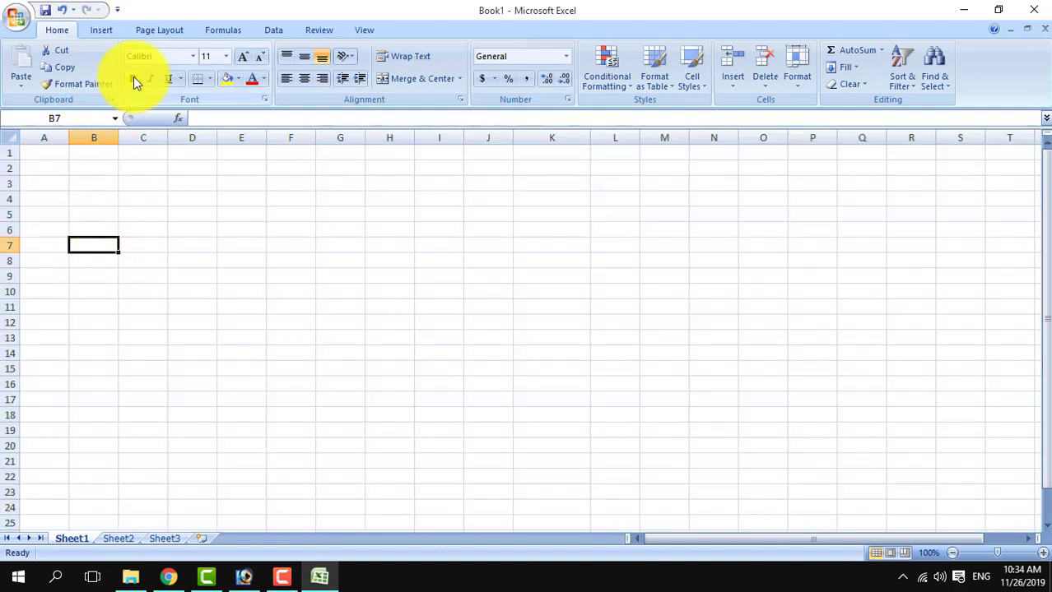
pyautogui.click(192, 58)
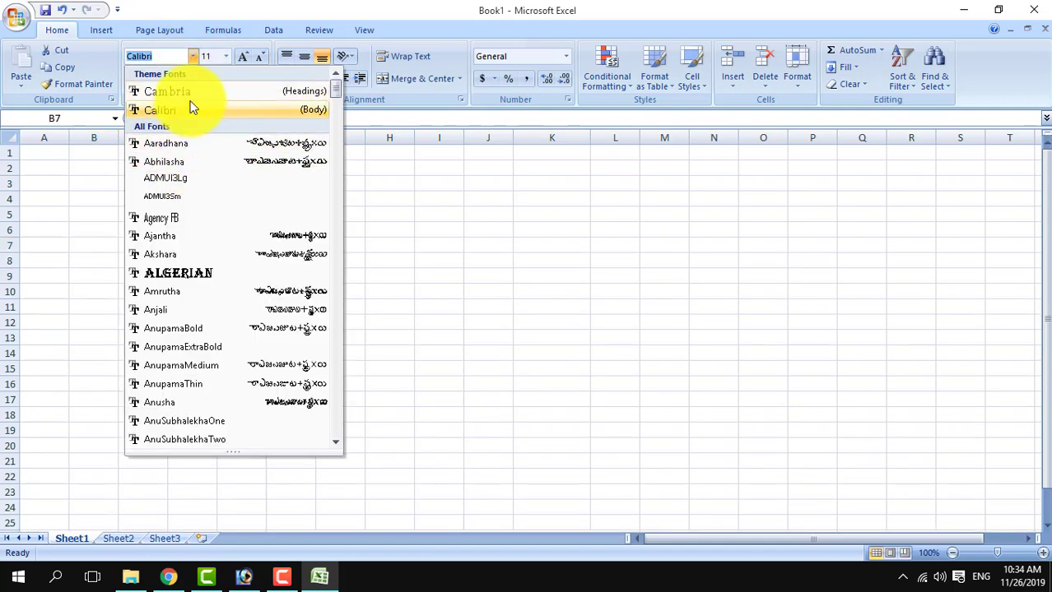
pyautogui.scroll(-3, 185, 204)
pyautogui.scroll(-2, 193, 247)
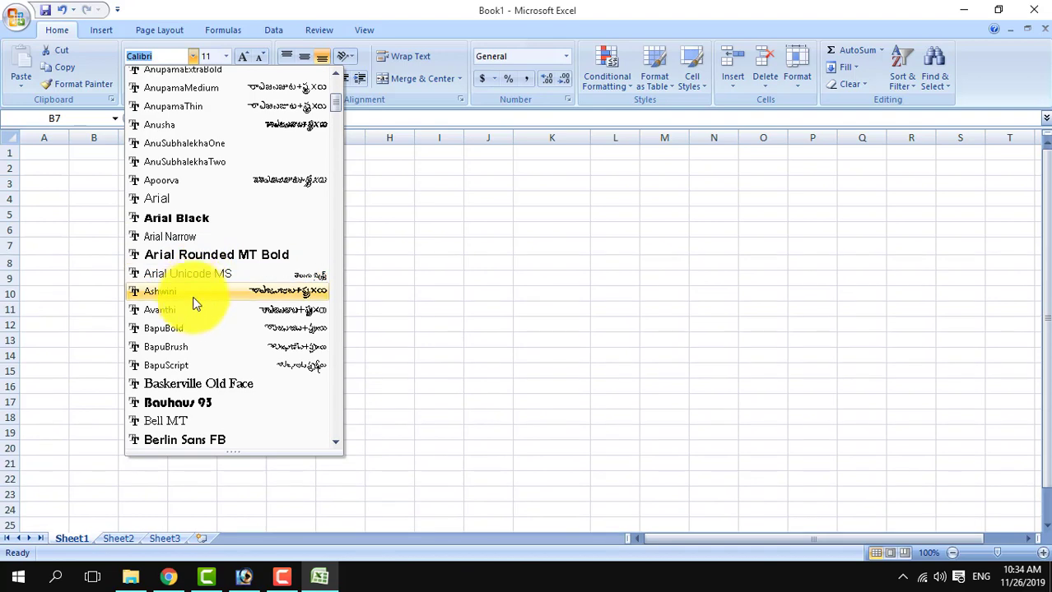
pyautogui.click(187, 199)
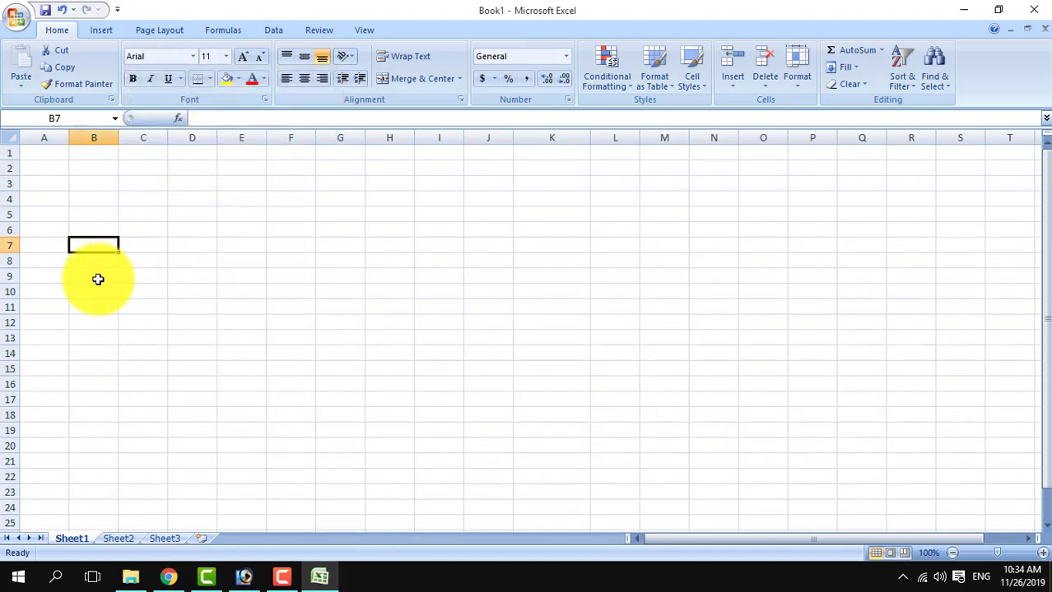
pyautogui.write('f')
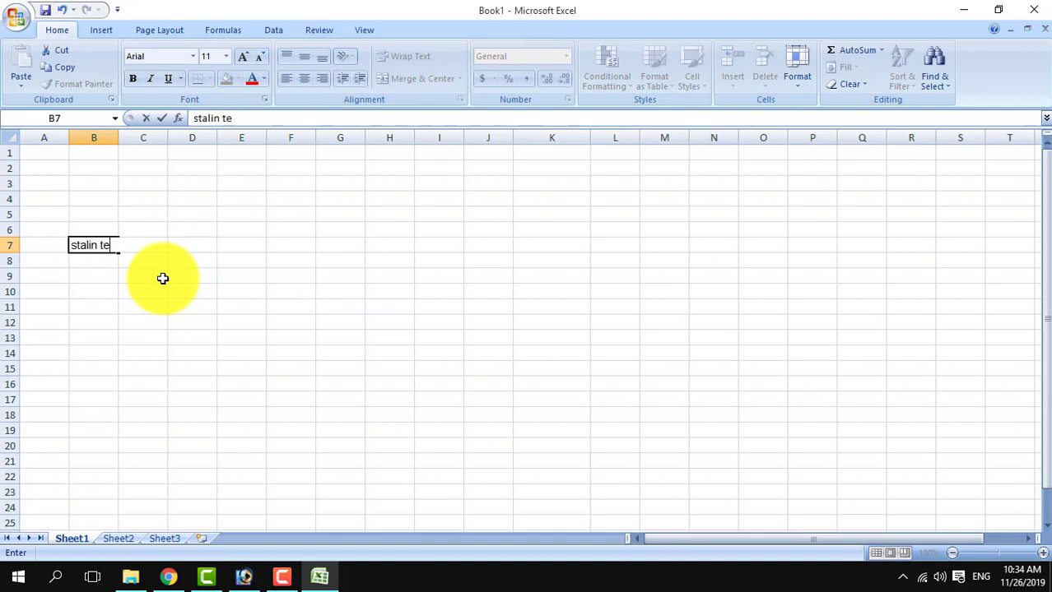
# - Widen column B, make row 7 bold, and enter a name in E7
pyautogui.click(254, 489)
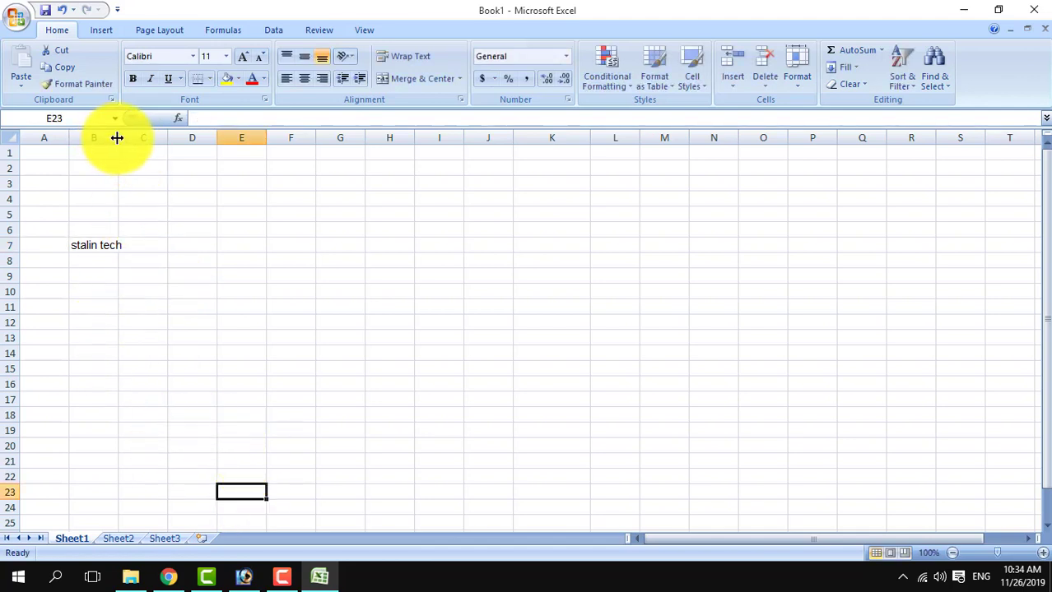
pyautogui.moveTo(117, 137); pyautogui.dragTo(136, 138)
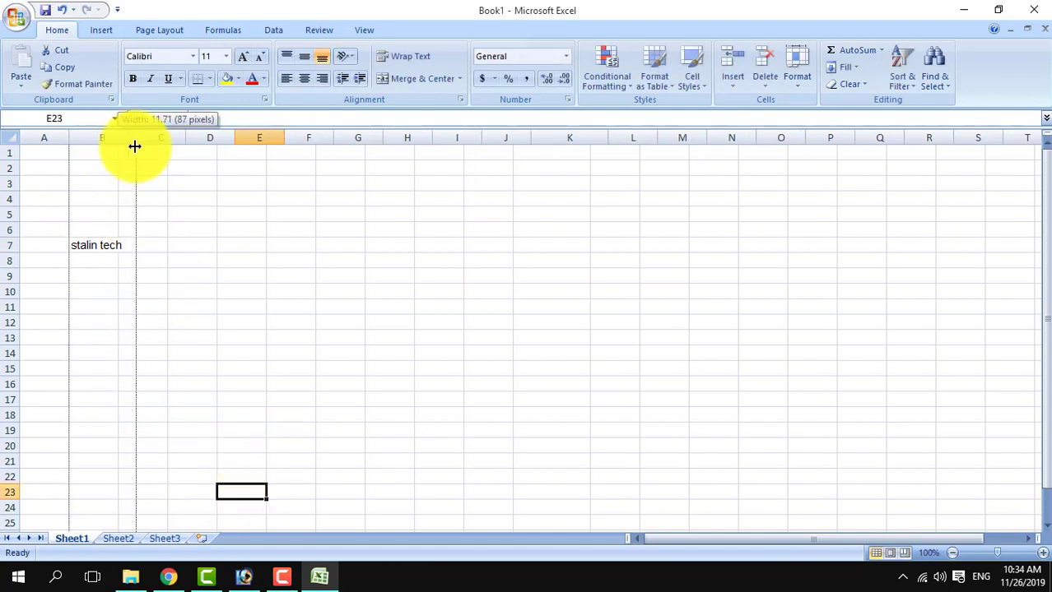
pyautogui.click(10, 245)
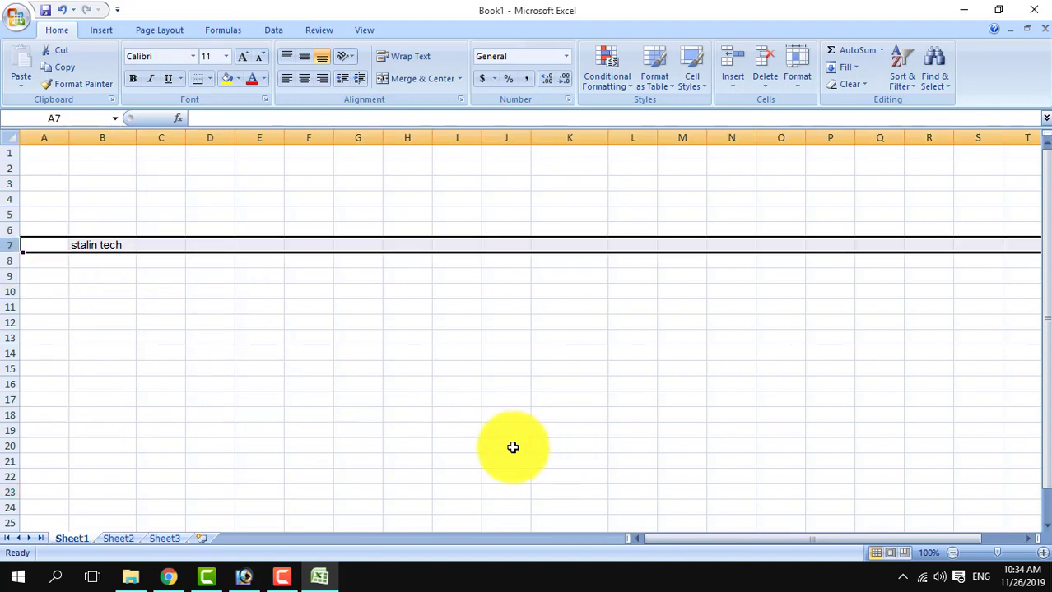
pyautogui.click(132, 81)
pyautogui.click(278, 251)
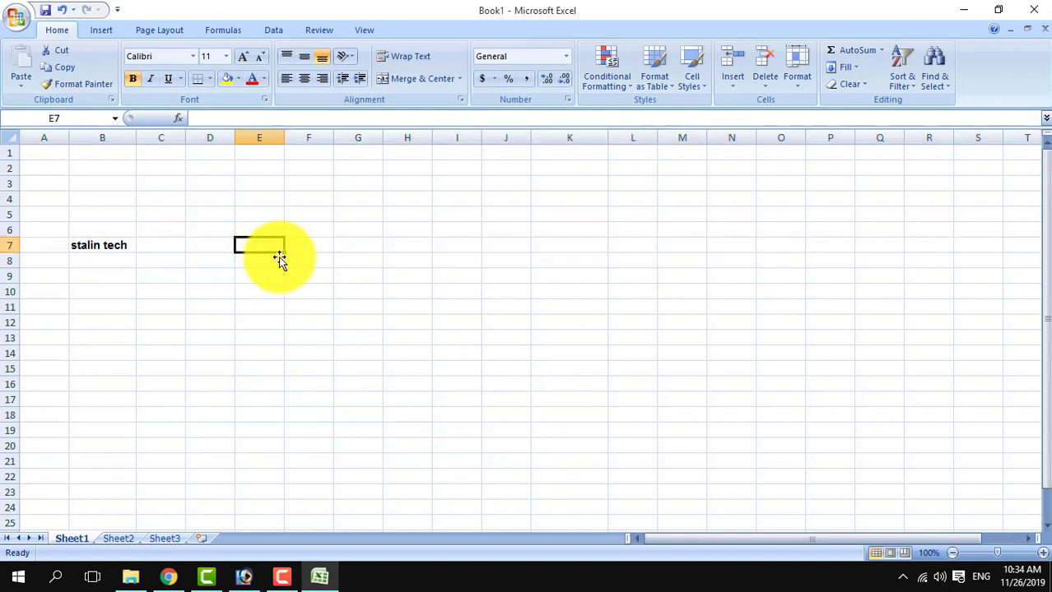
pyautogui.write('str')
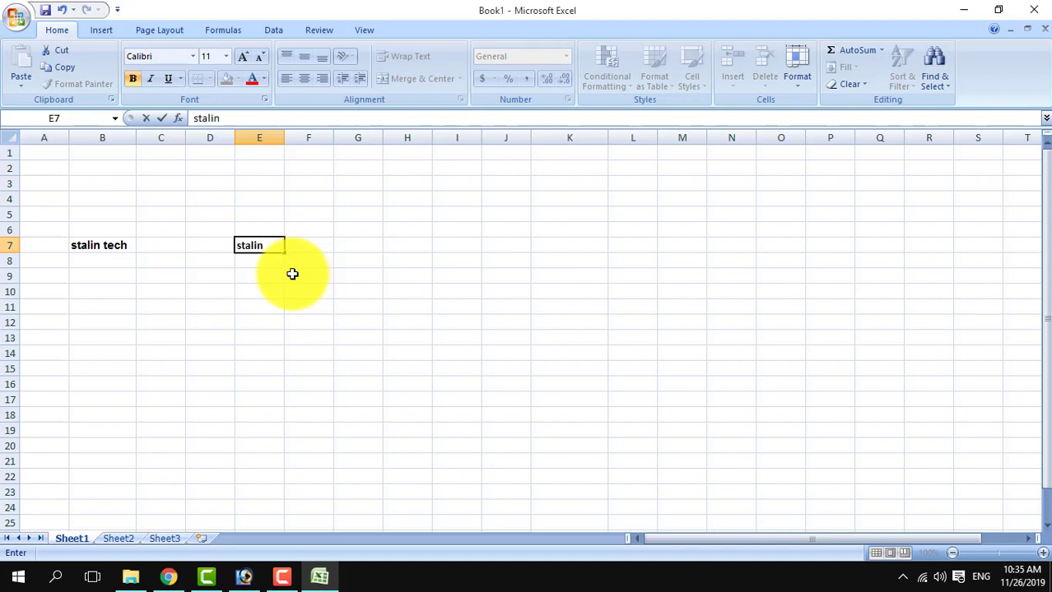
pyautogui.click(292, 274)
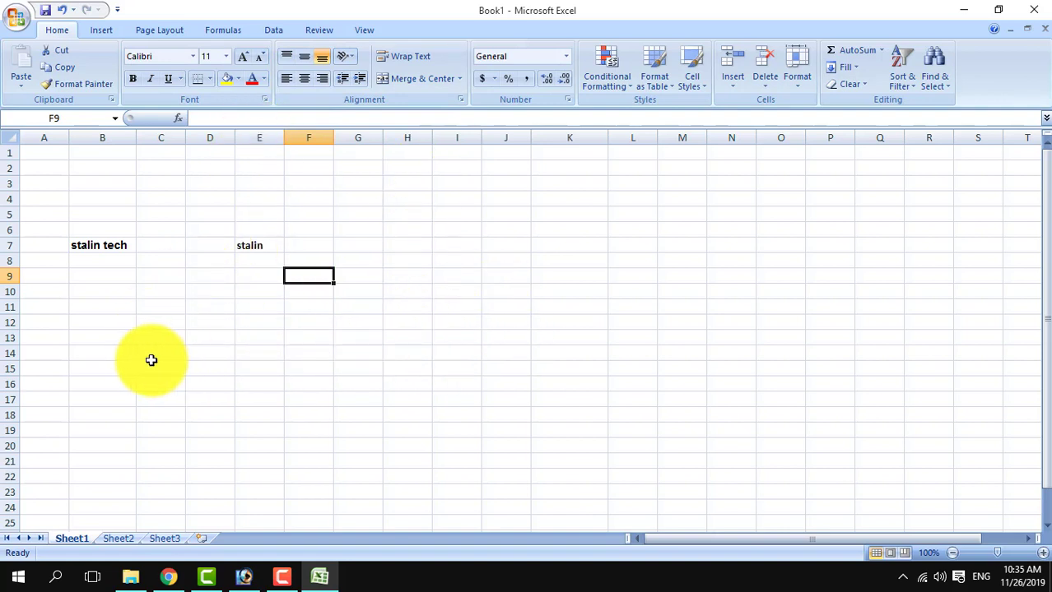
# - Make column C bold and enter a name in C13
pyautogui.click(175, 138)
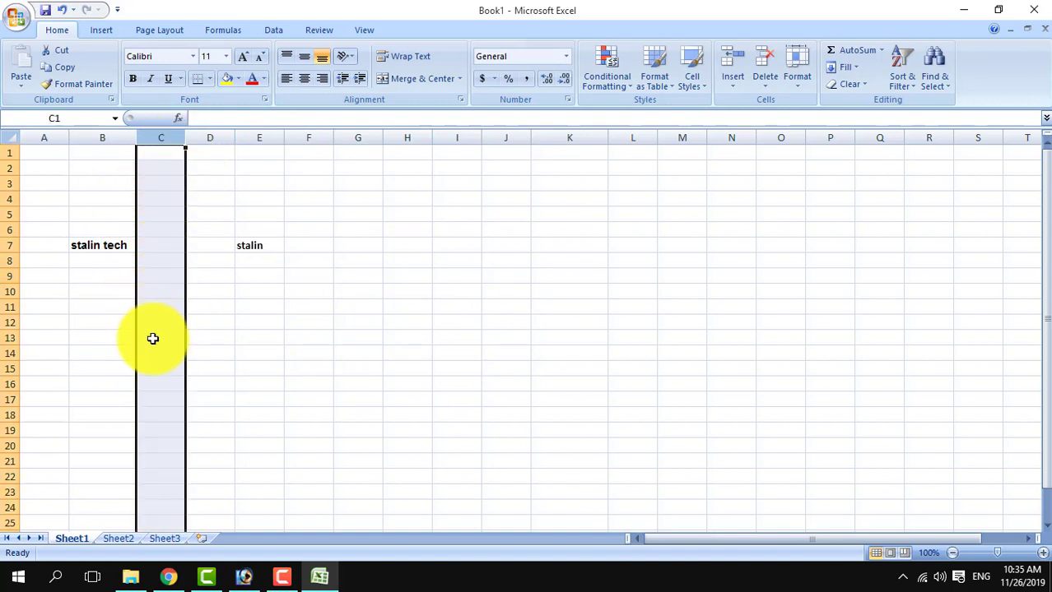
pyautogui.click(133, 74)
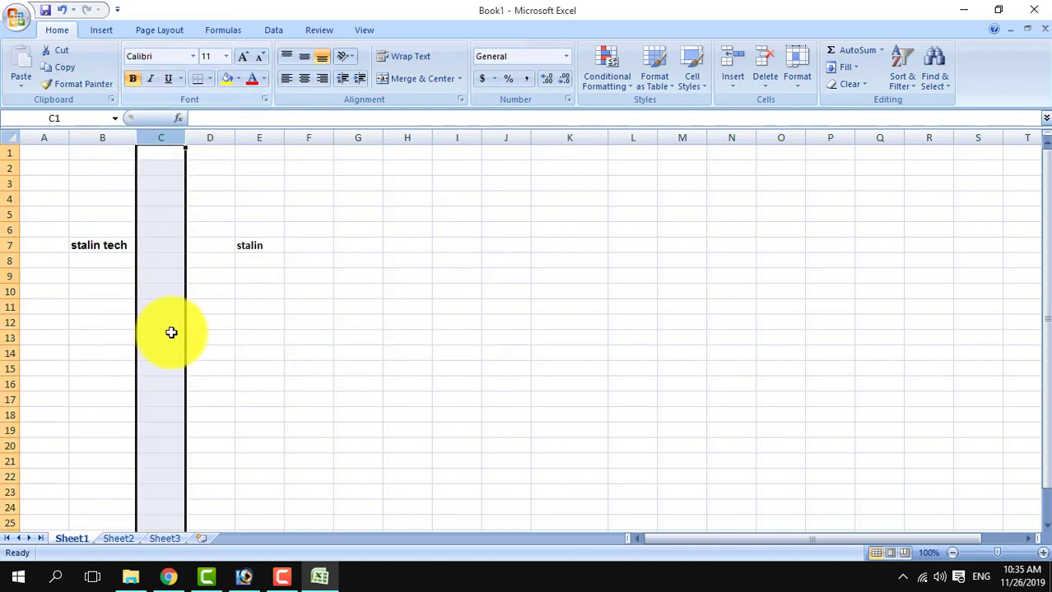
pyautogui.click(169, 338)
pyautogui.write('stalin')
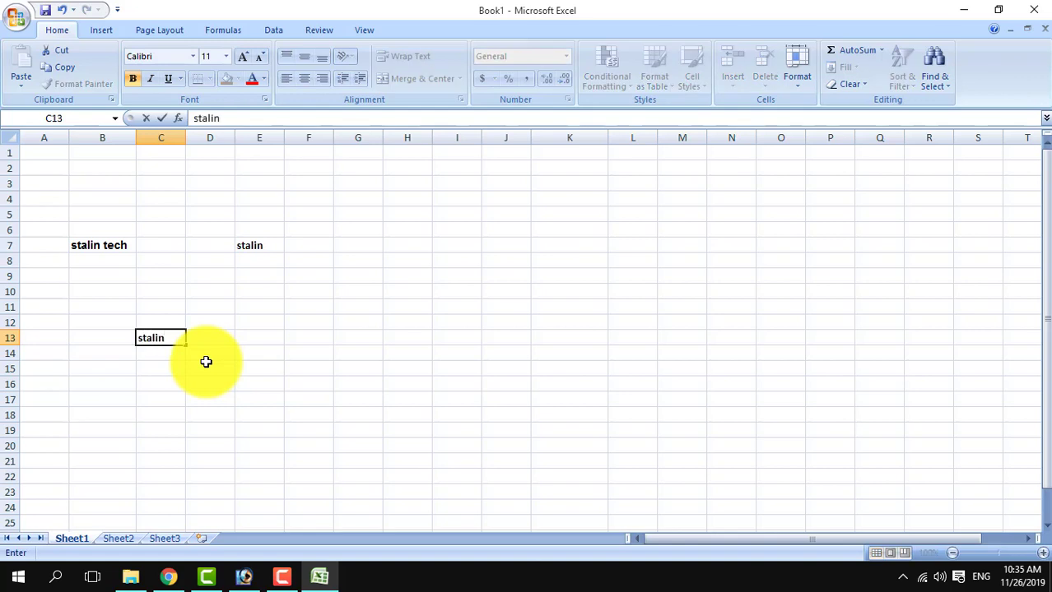
pyautogui.click(13, 157)
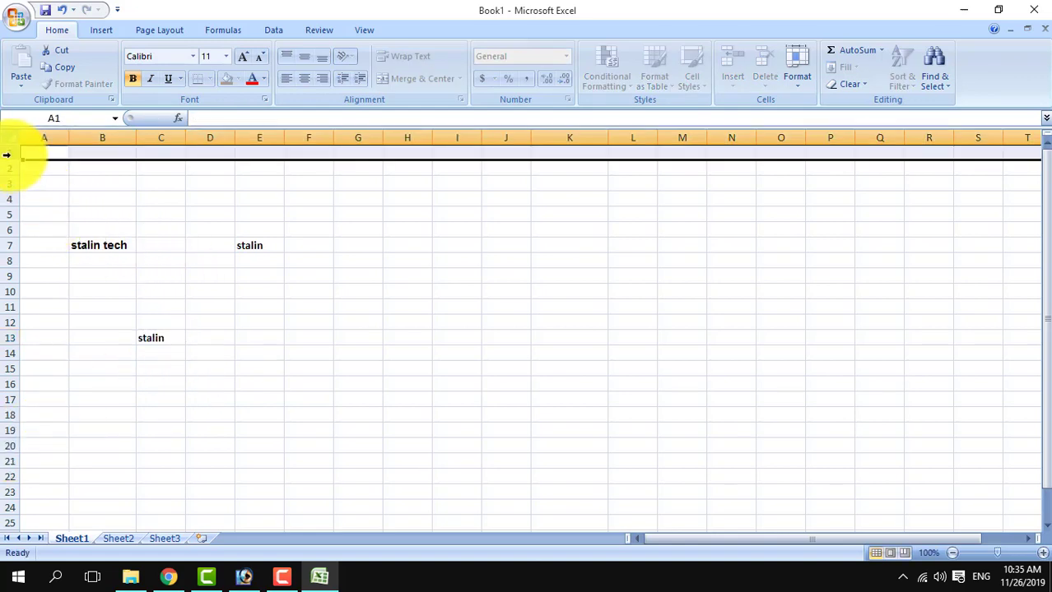
# - Fill row 1 yellow and row 2 red
pyautogui.click(237, 78)
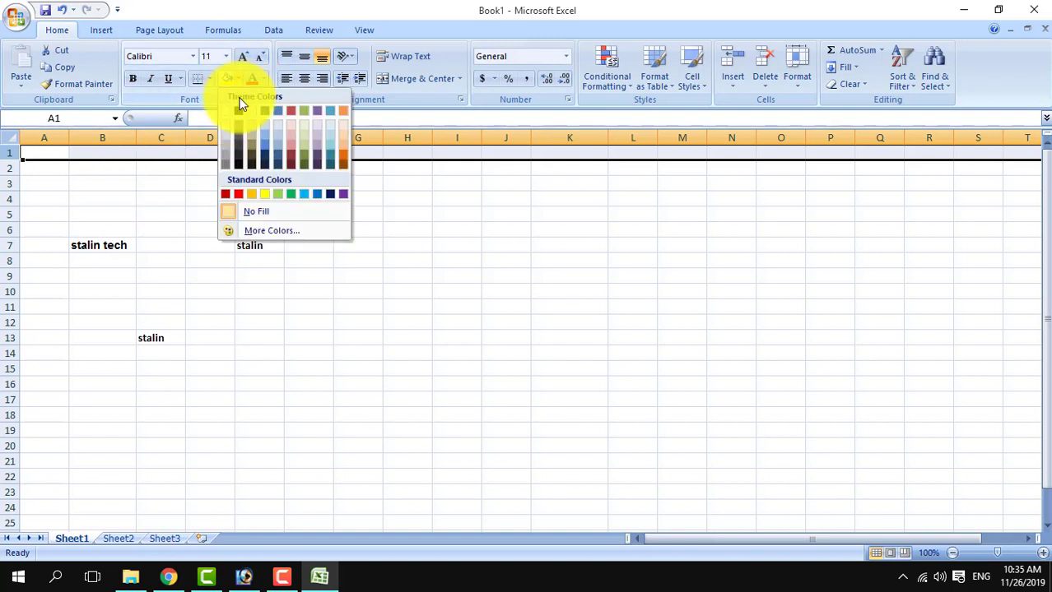
pyautogui.click(265, 196)
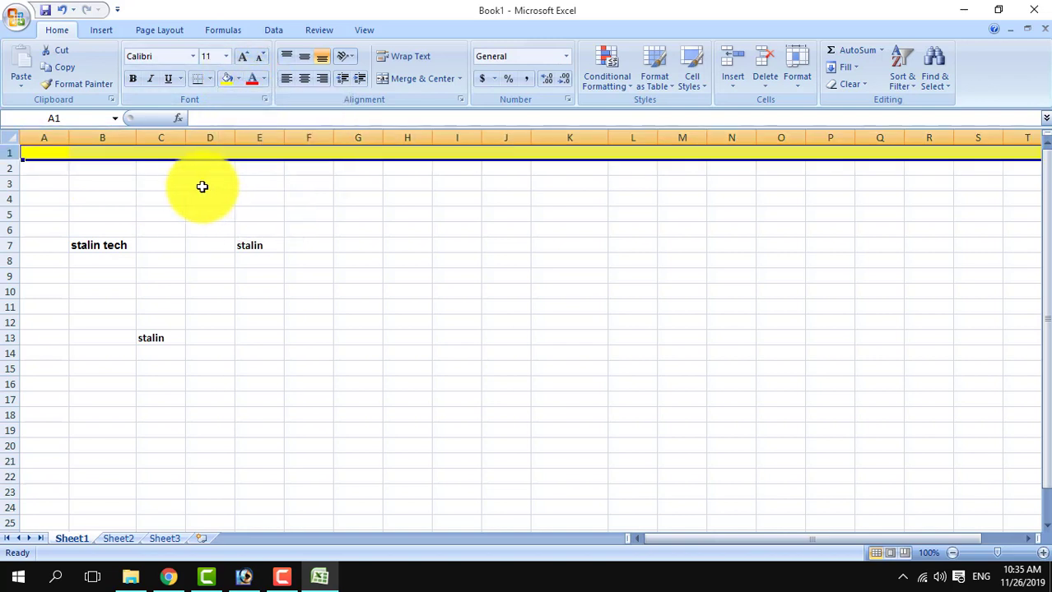
pyautogui.click(8, 168)
pyautogui.click(238, 79)
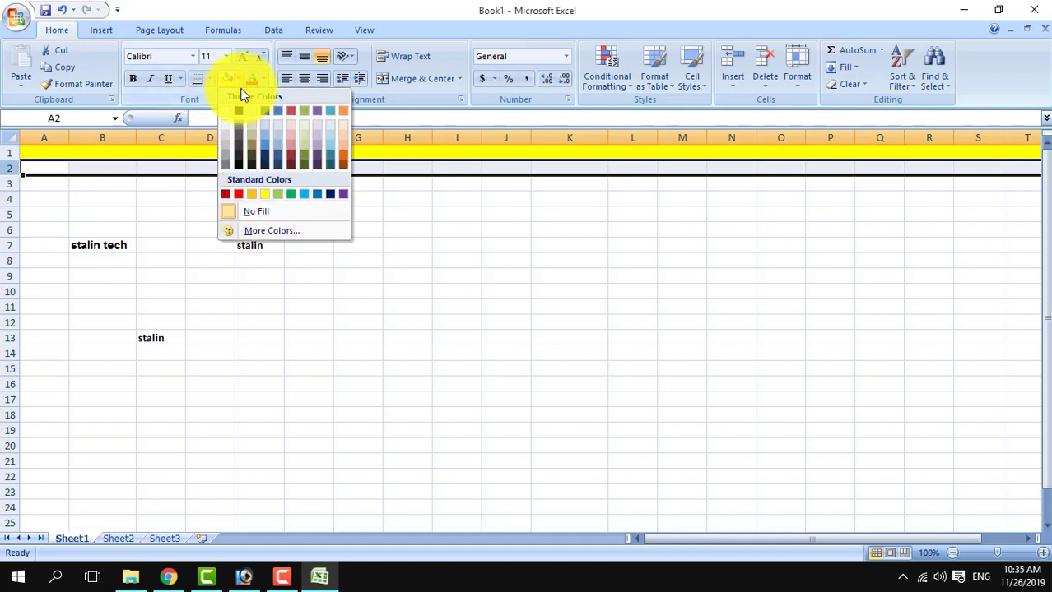
pyautogui.click(238, 194)
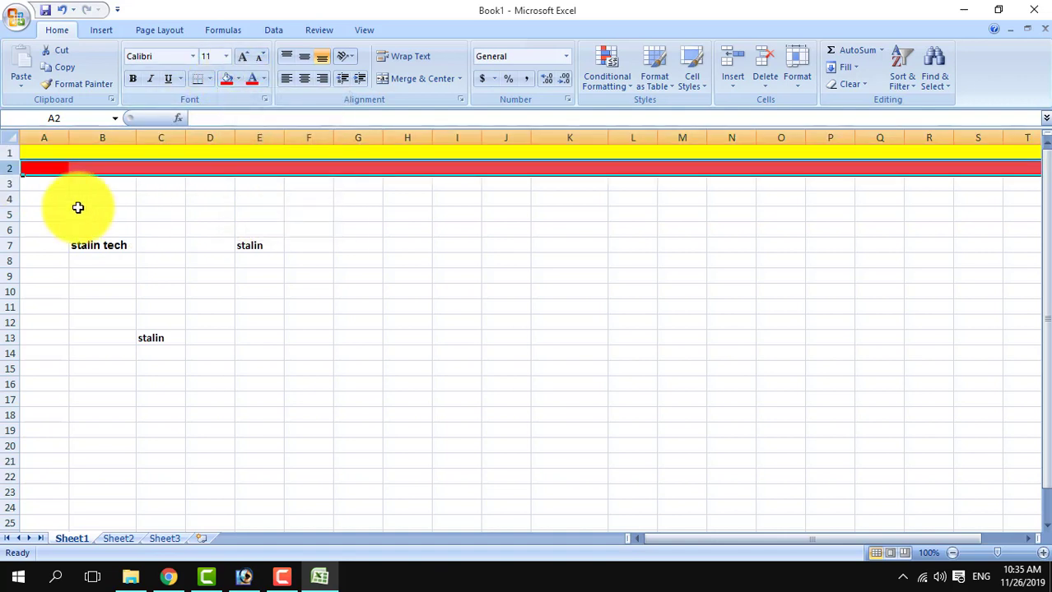
# - Fill row 3 light blue and row 4 orange, then type short entries across A1:Q1
pyautogui.click(10, 184)
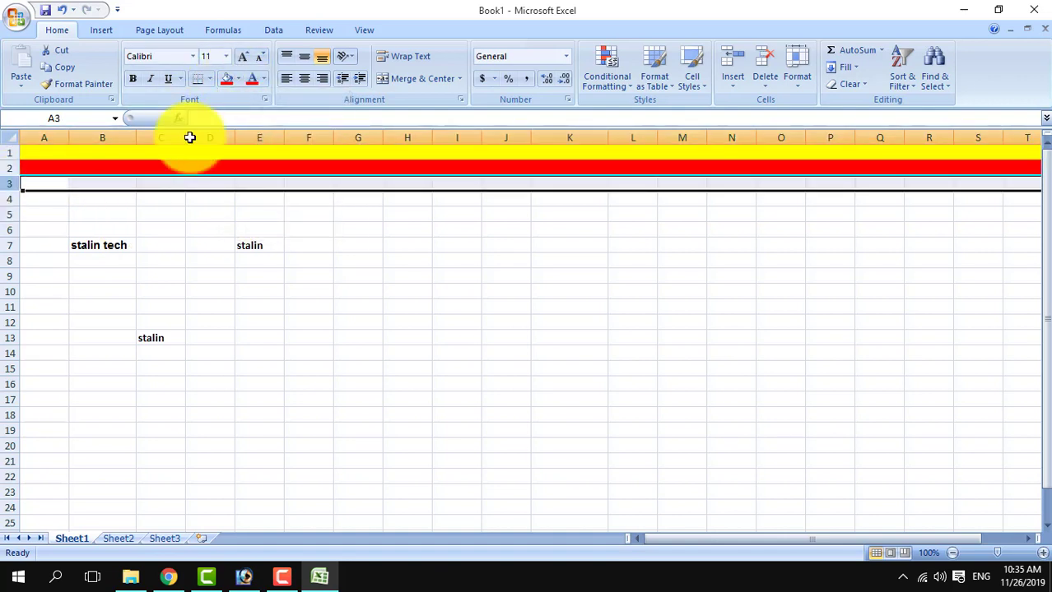
pyautogui.click(236, 79)
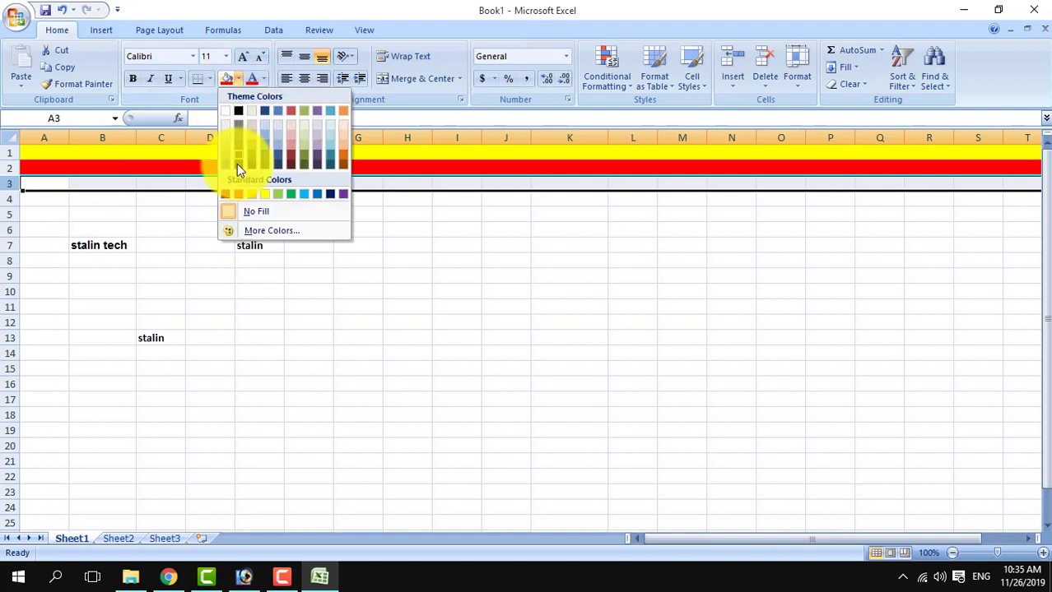
pyautogui.click(299, 195)
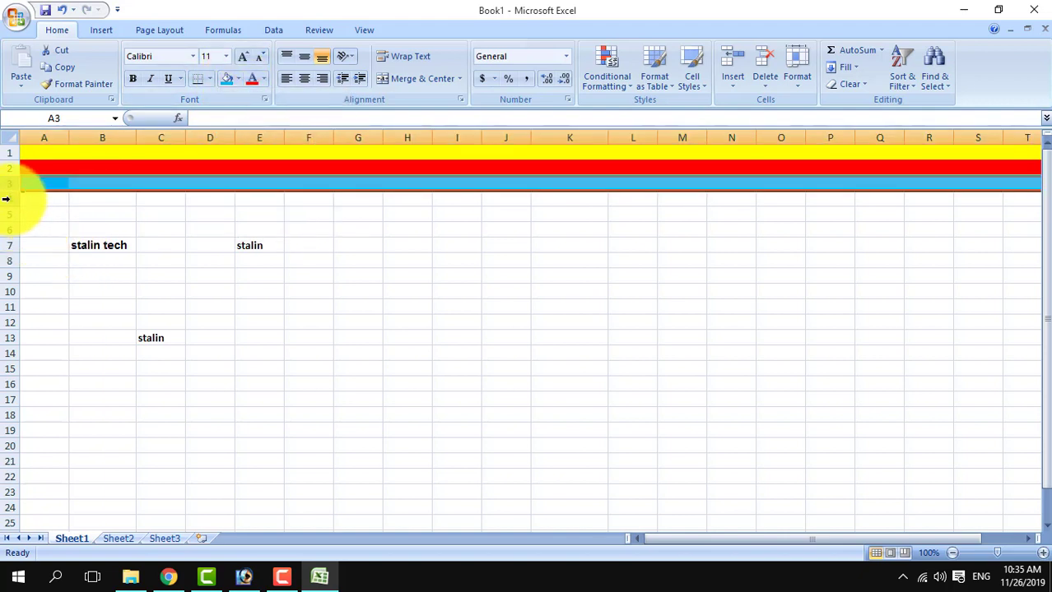
pyautogui.click(6, 199)
pyautogui.click(238, 79)
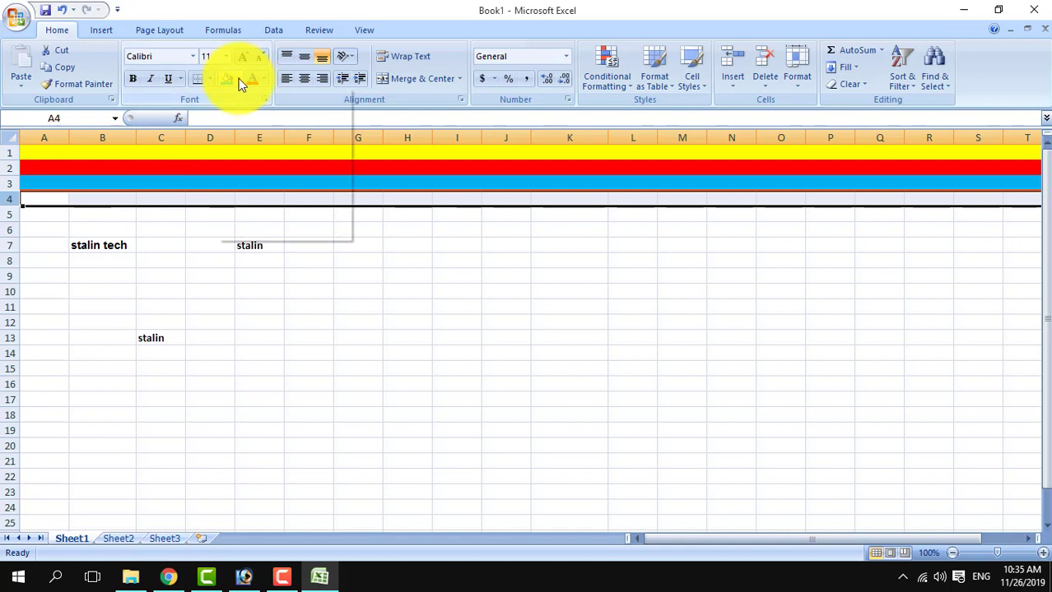
pyautogui.click(330, 306)
pyautogui.click(53, 155)
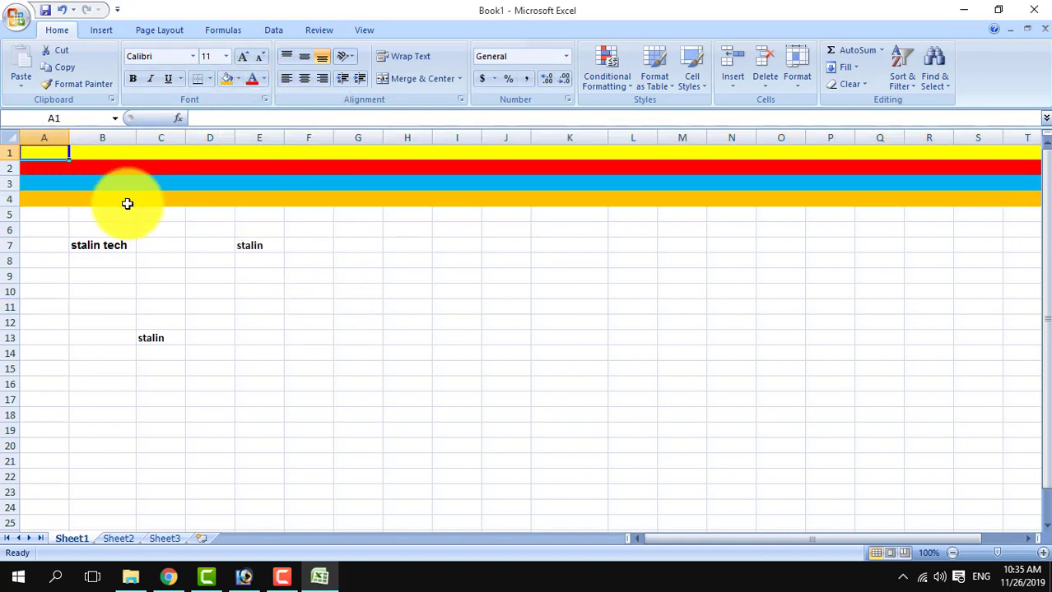
pyautogui.write('vd')
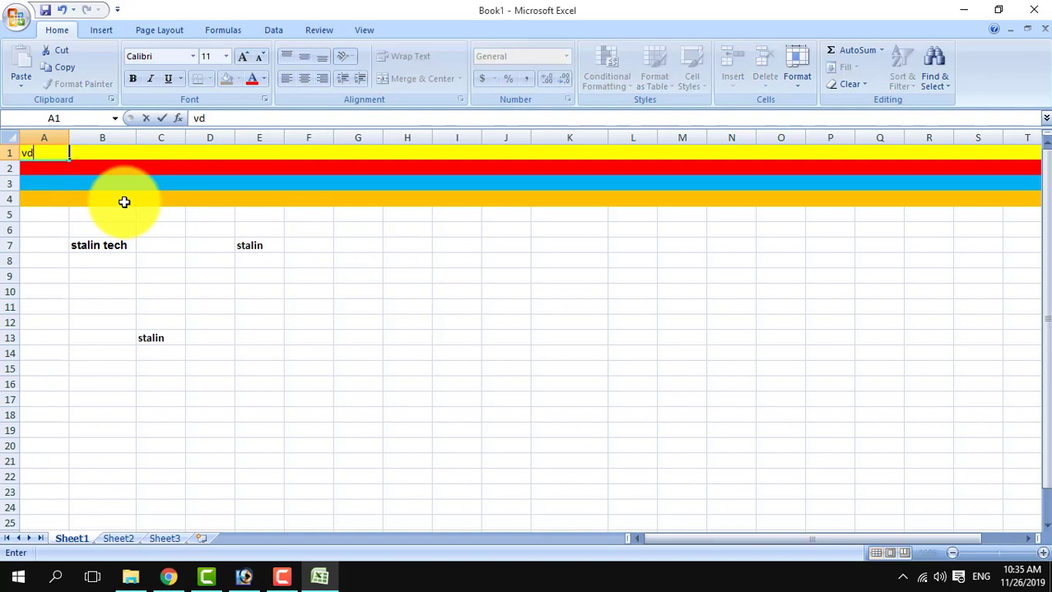
pyautogui.write('\tnjn\tjj\tnj\tjn\t')
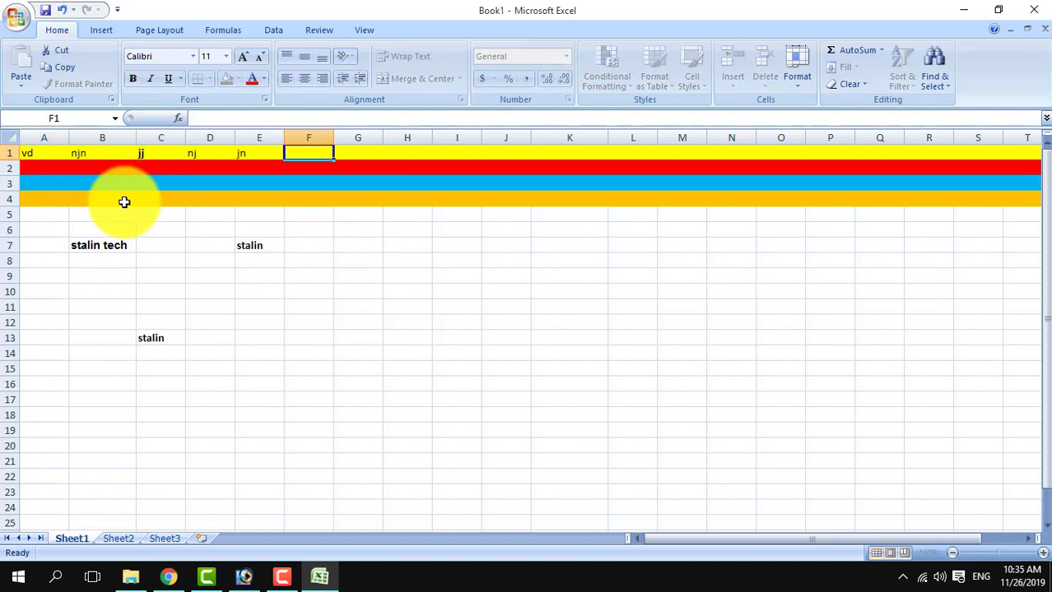
pyautogui.write('jn\tn\tj\tj\tj\tj\tj')
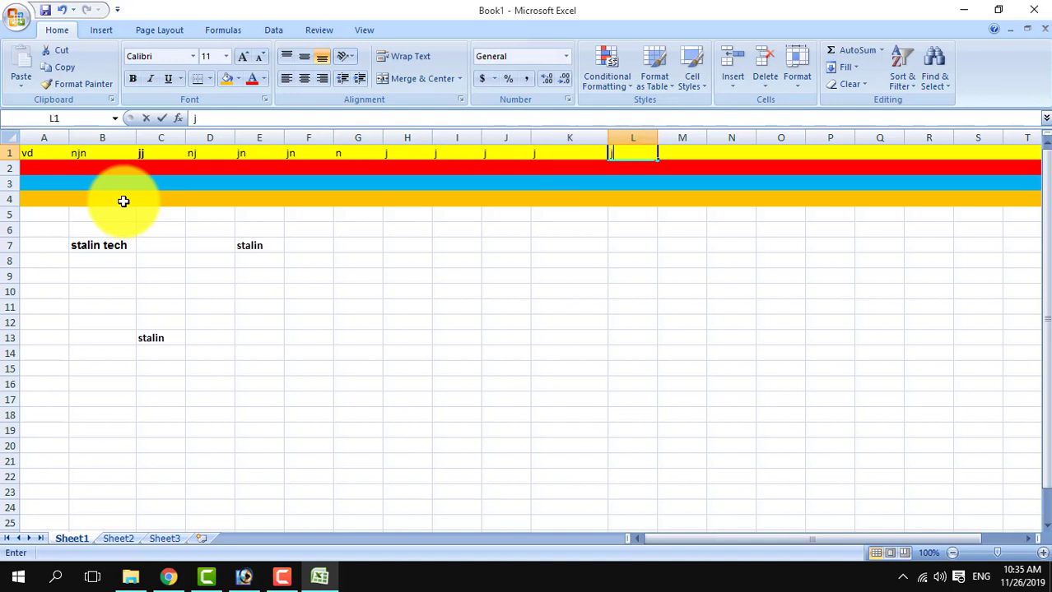
pyautogui.write('\tj\tj\tj\tj\tj')
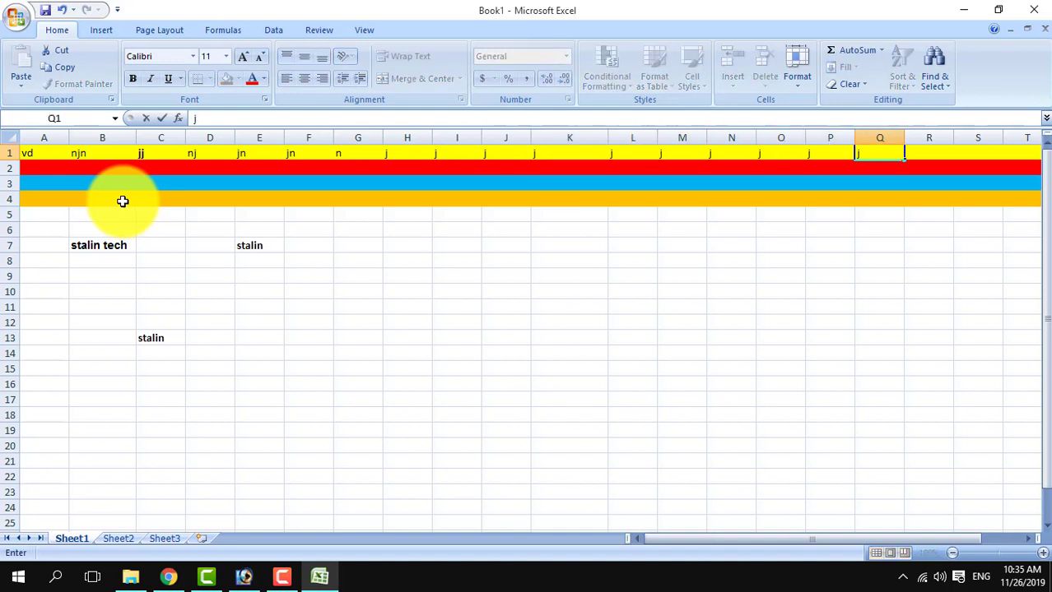
# - Fill column A with green
pyautogui.click(58, 170)
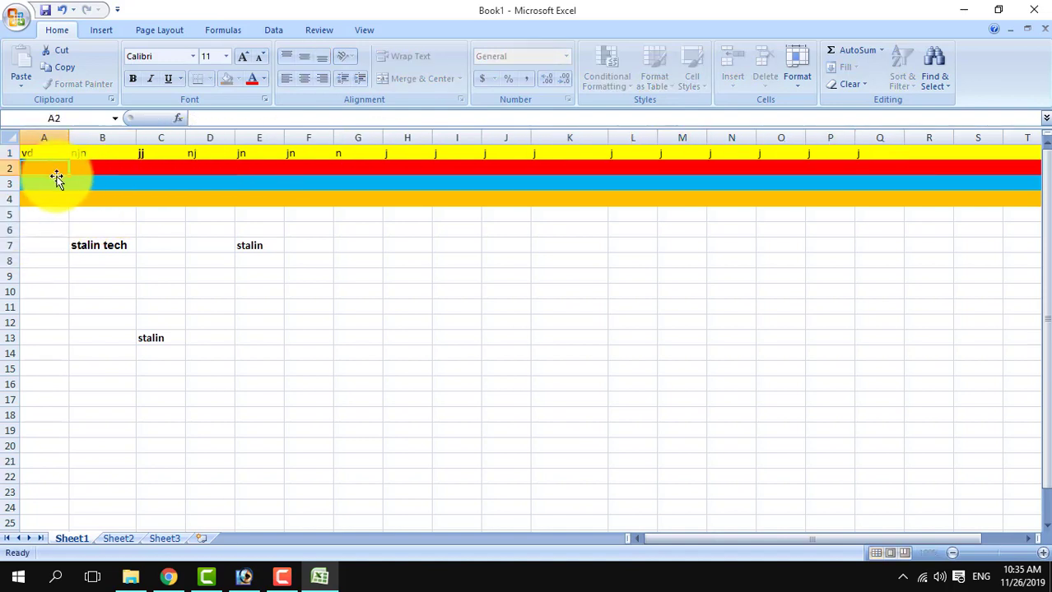
pyautogui.click(44, 138)
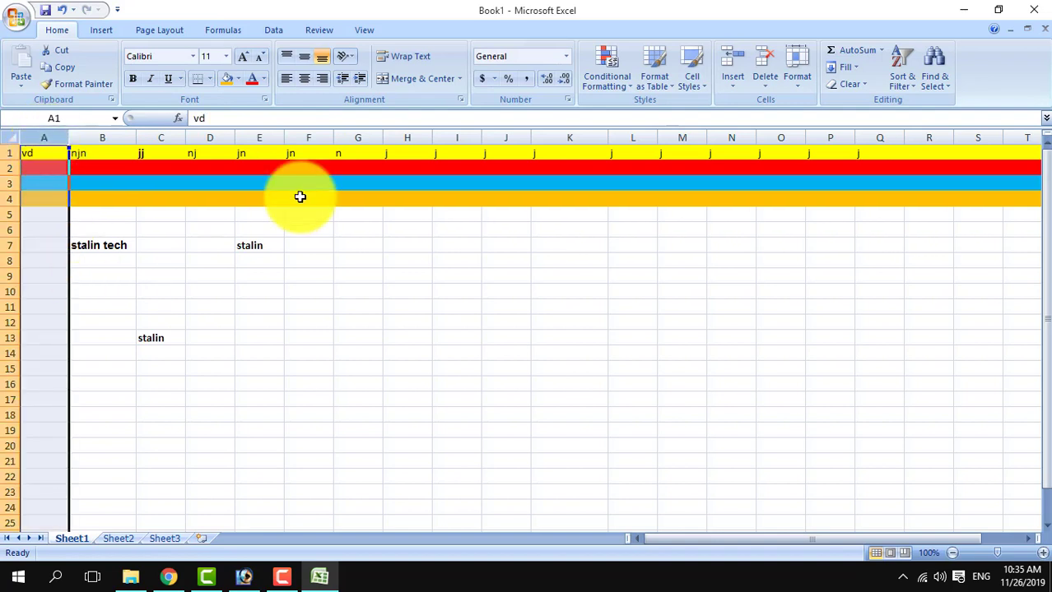
pyautogui.click(238, 79)
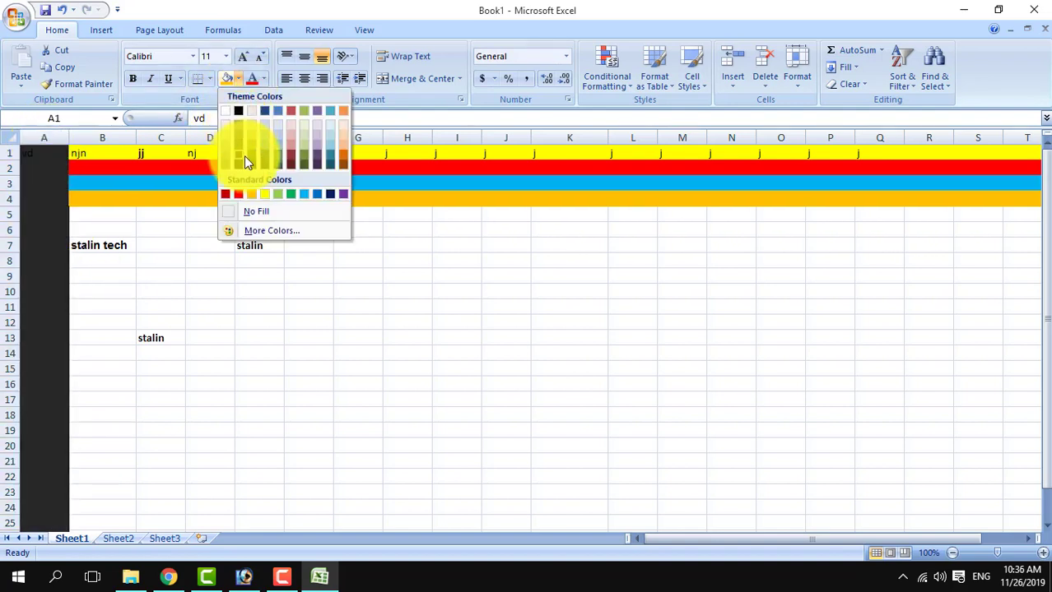
pyautogui.click(291, 194)
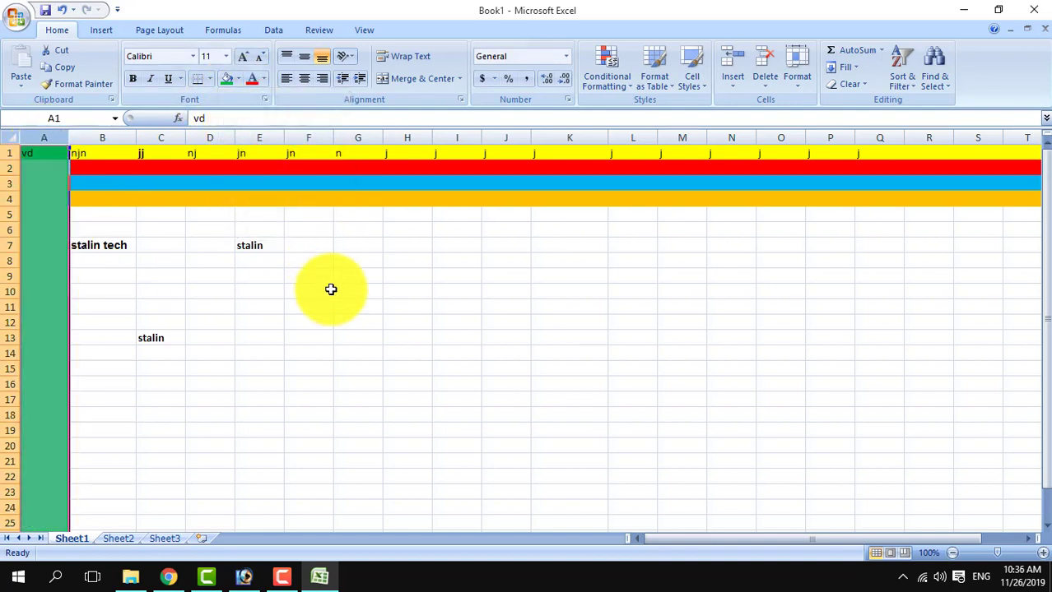
pyautogui.click(358, 322)
# - Fill column B with light green
pyautogui.click(120, 151)
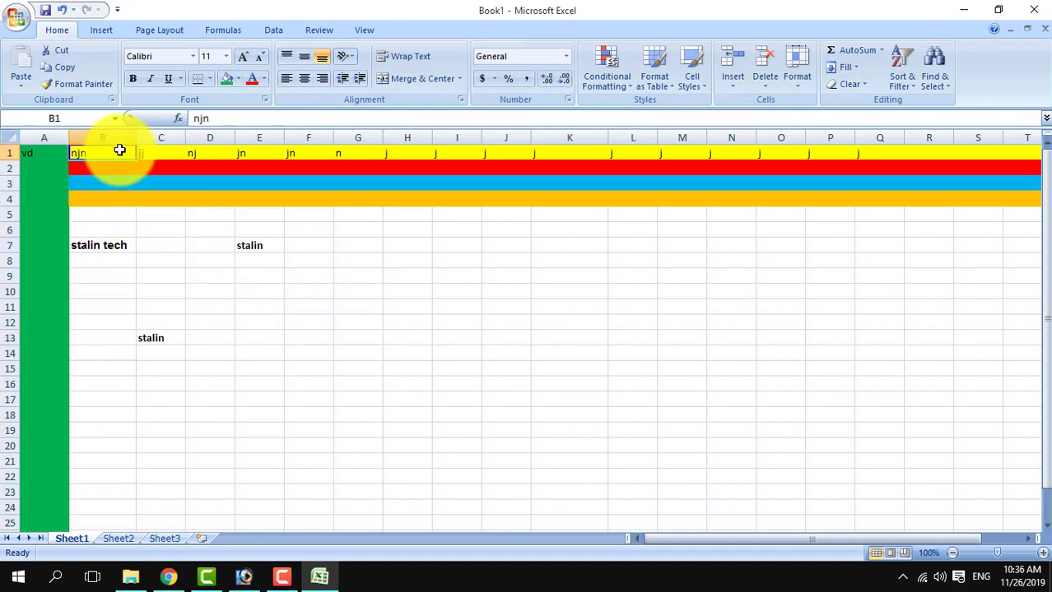
pyautogui.click(105, 137)
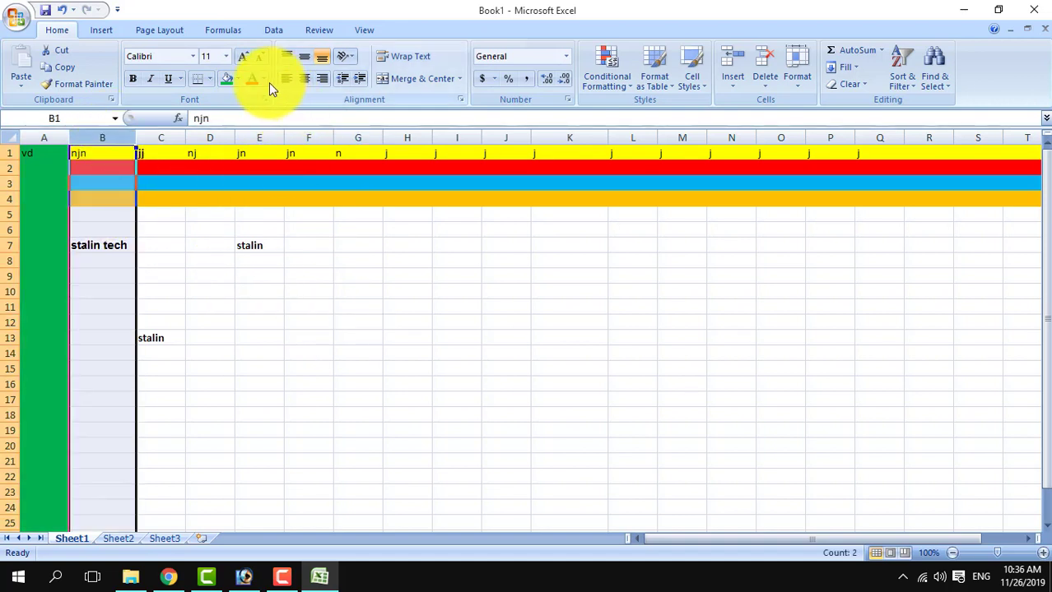
pyautogui.click(237, 78)
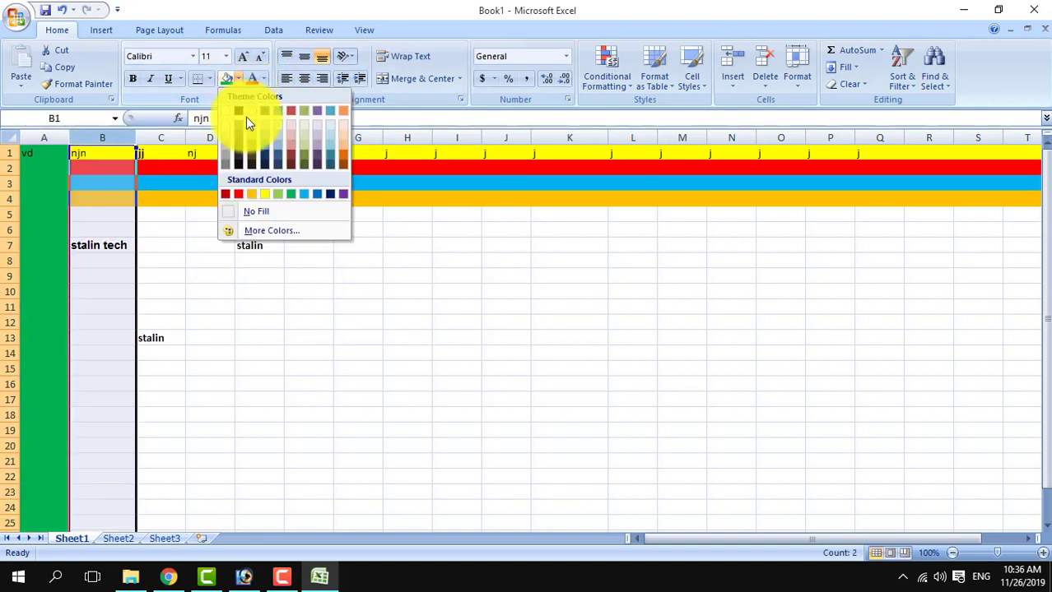
pyautogui.click(281, 194)
pyautogui.click(310, 339)
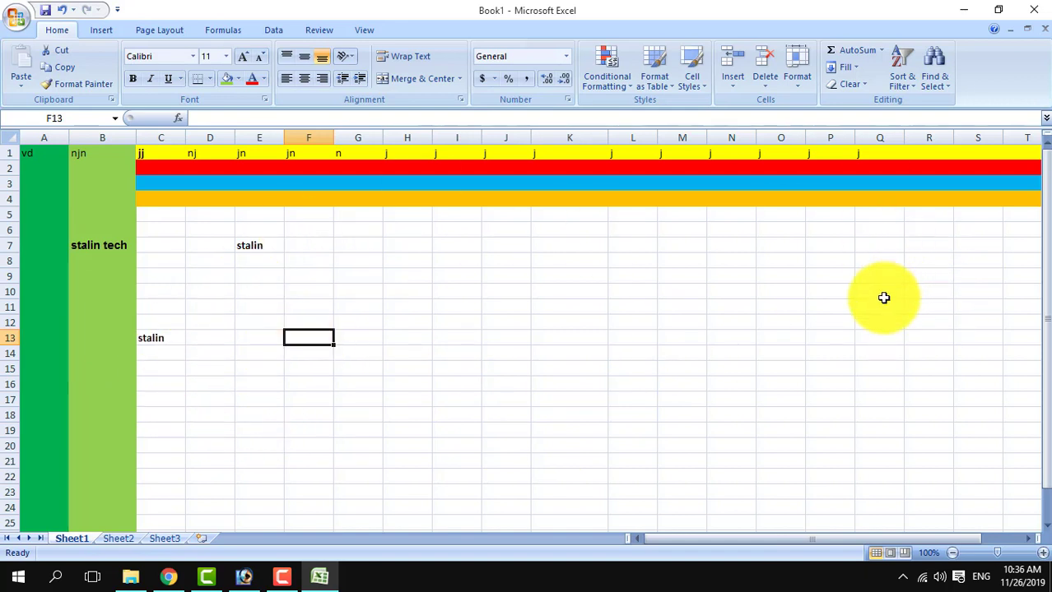
# - Clear all text from Sheet1 and add two new blank worksheets
pyautogui.hotkey('ctrl', 'a')
pyautogui.press('Delete')
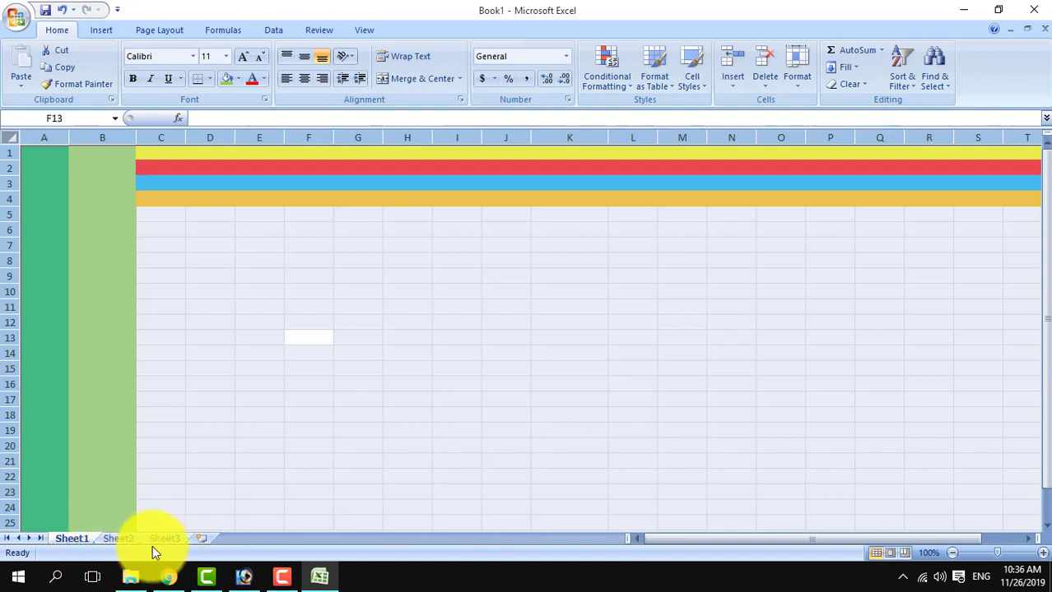
pyautogui.click(205, 536)
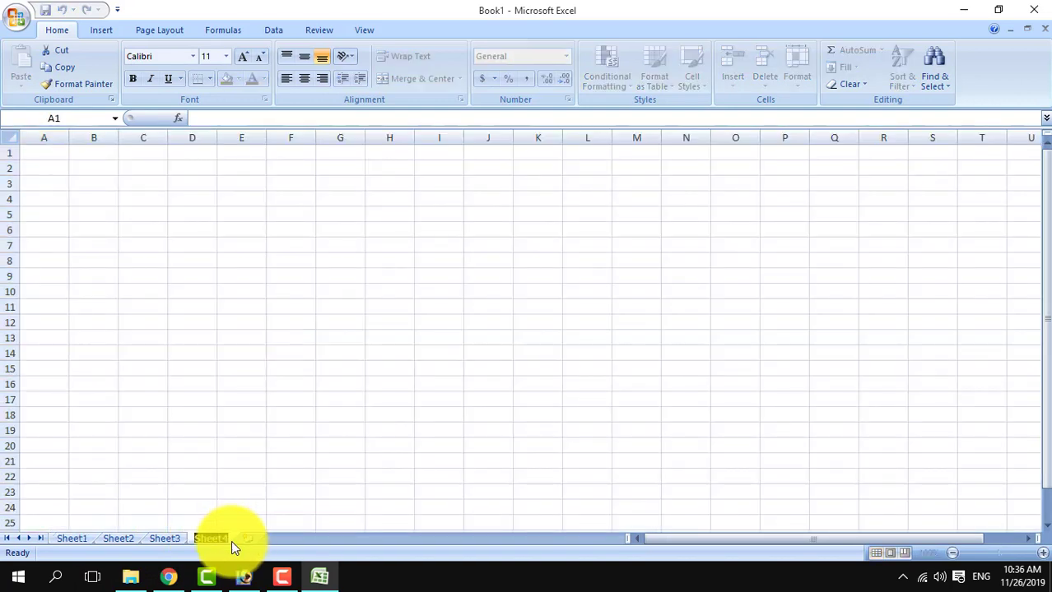
pyautogui.click(247, 539)
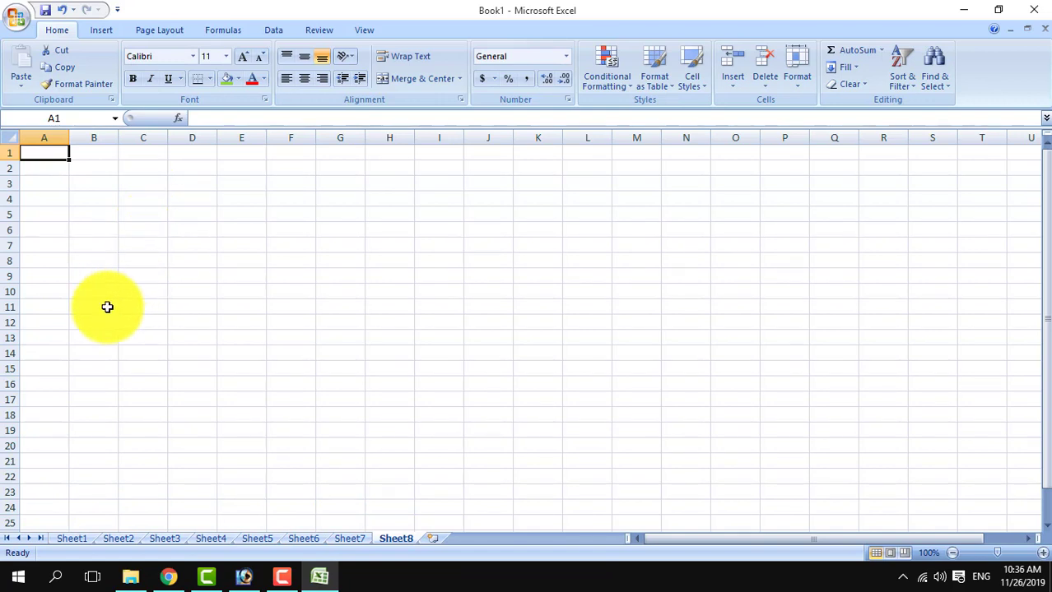
# - Browse the sheet tabs Sheet1, Sheet2, Sheet5, Sheet7, Sheet8, then add Sheet9
pyautogui.click(85, 540)
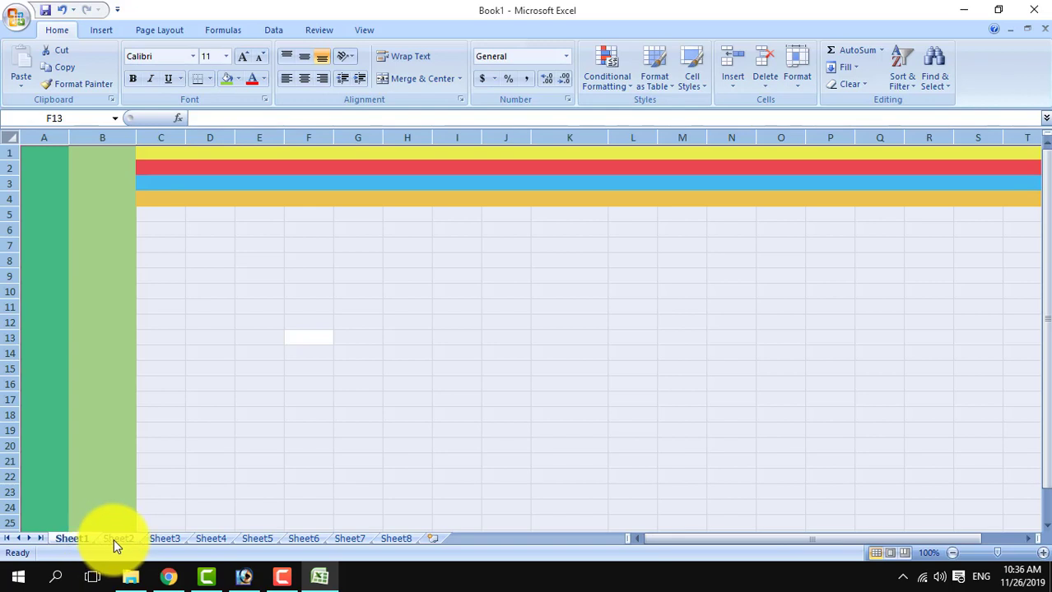
pyautogui.click(118, 539)
pyautogui.click(259, 539)
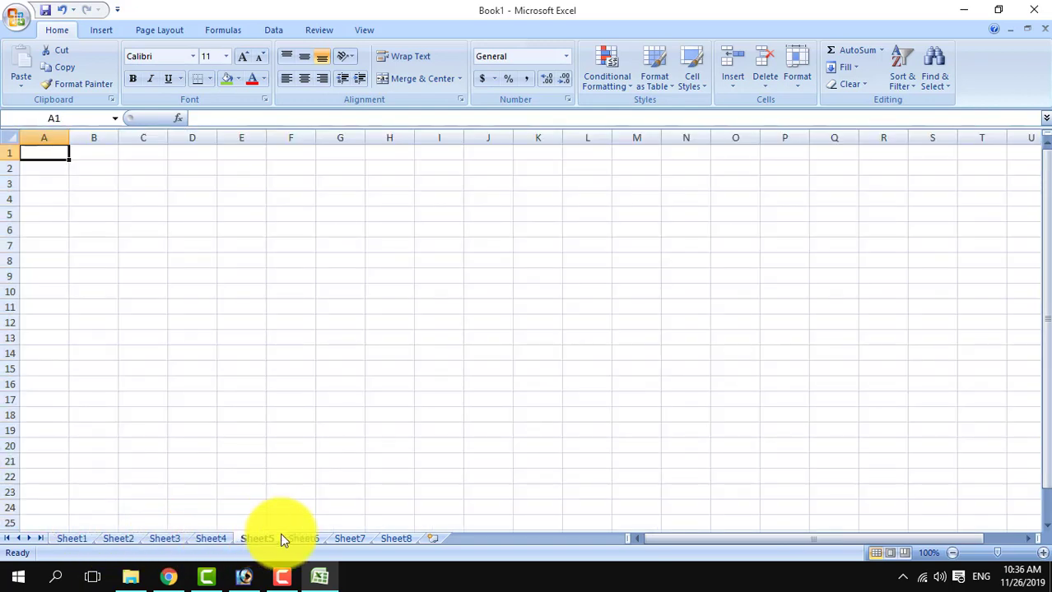
pyautogui.click(360, 539)
pyautogui.click(401, 539)
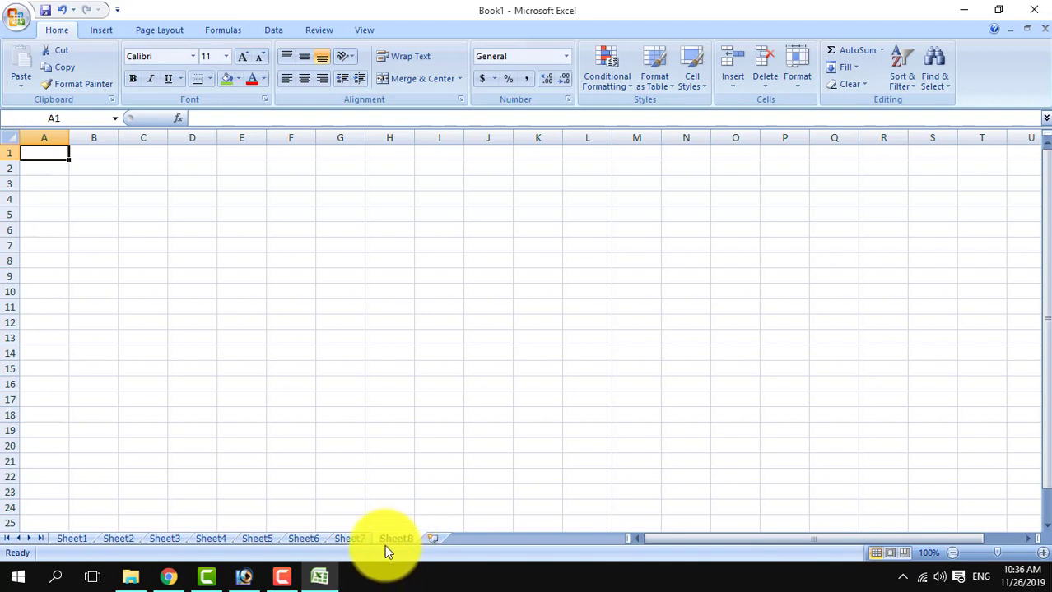
pyautogui.click(431, 539)
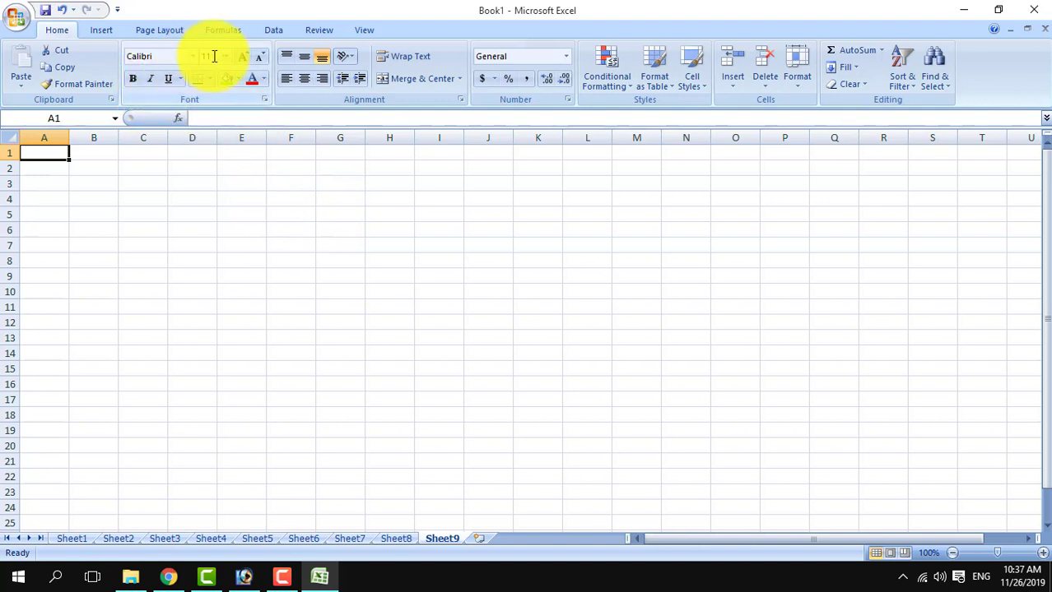
# - Enter 'adfcsdfv' in D5 and underline column D
pyautogui.click(189, 136)
pyautogui.click(200, 215)
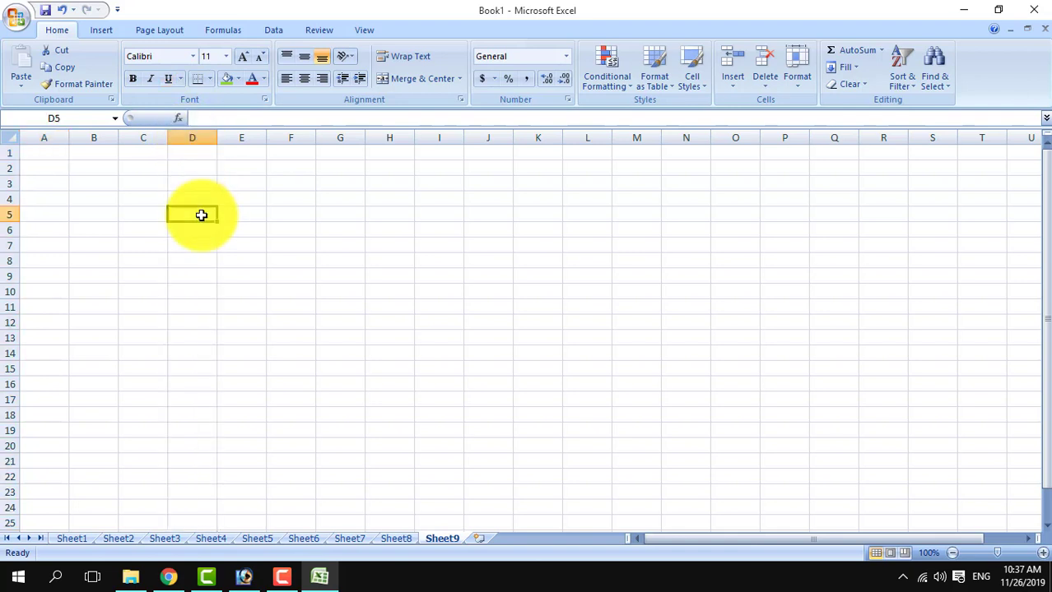
pyautogui.write('adfcsdfv')
pyautogui.click(292, 231)
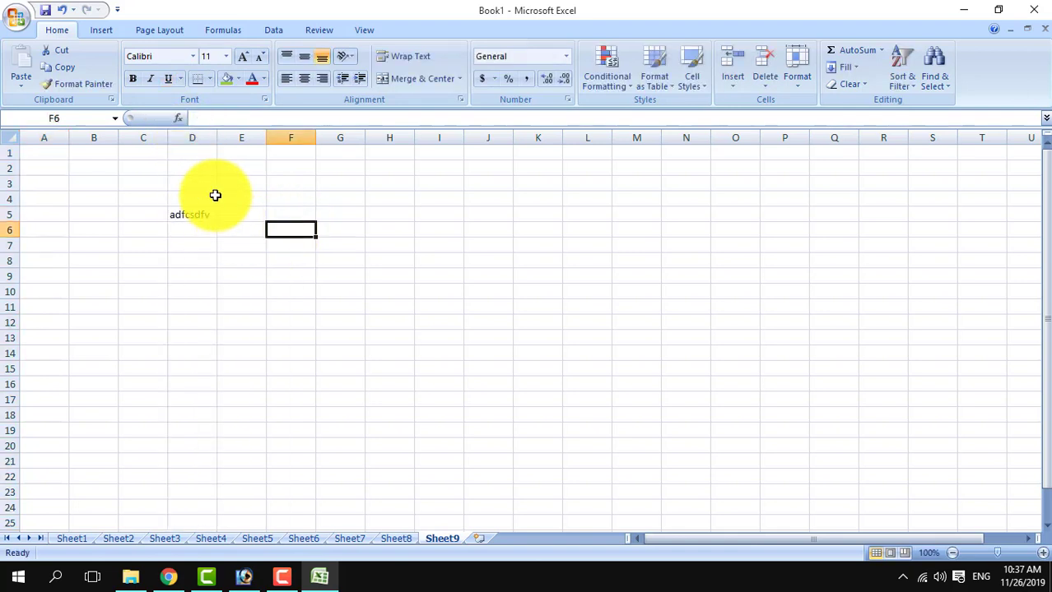
pyautogui.click(201, 137)
pyautogui.click(171, 82)
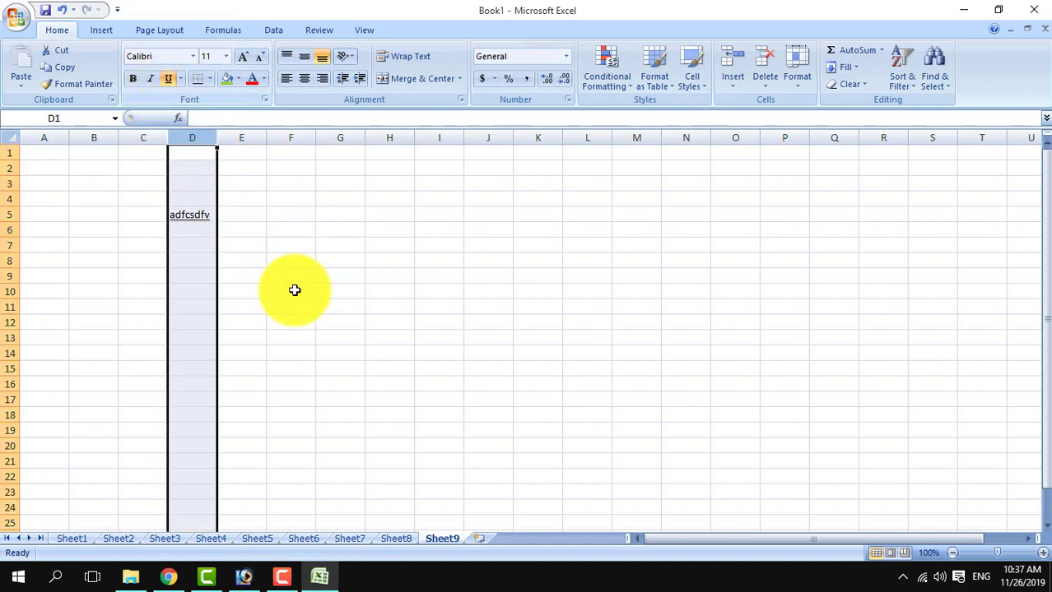
pyautogui.click(333, 305)
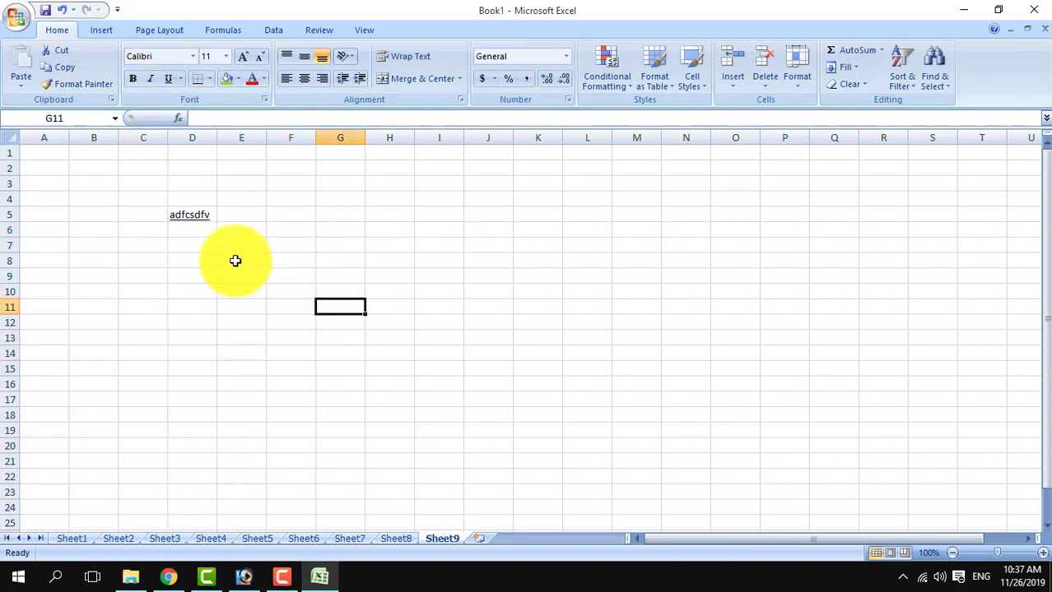
# - Enter 'grgerg' in E5 and make column F italic
pyautogui.click(169, 80)
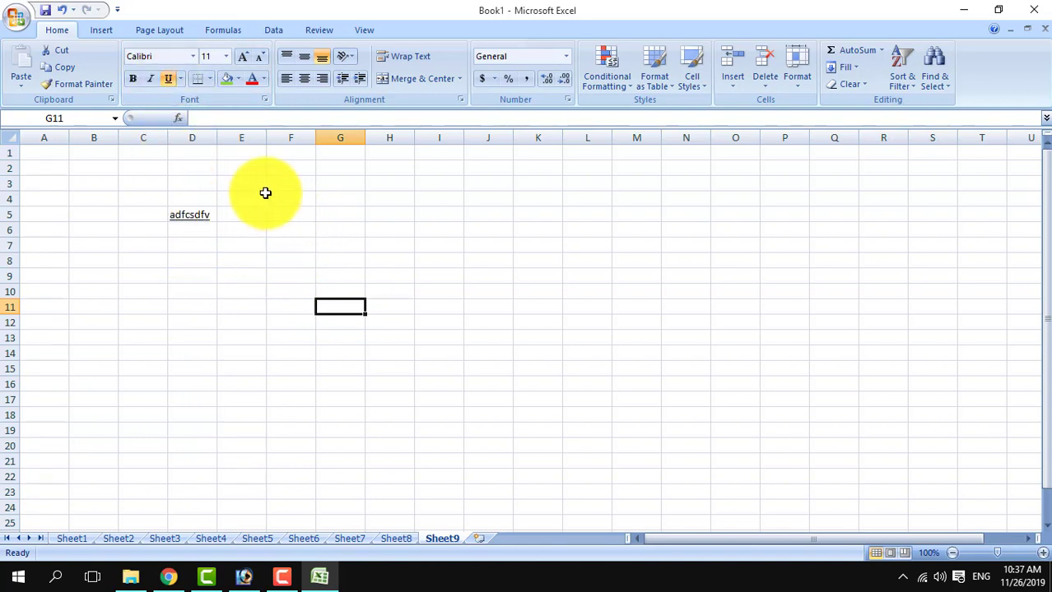
pyautogui.click(259, 211)
pyautogui.write('grgerg')
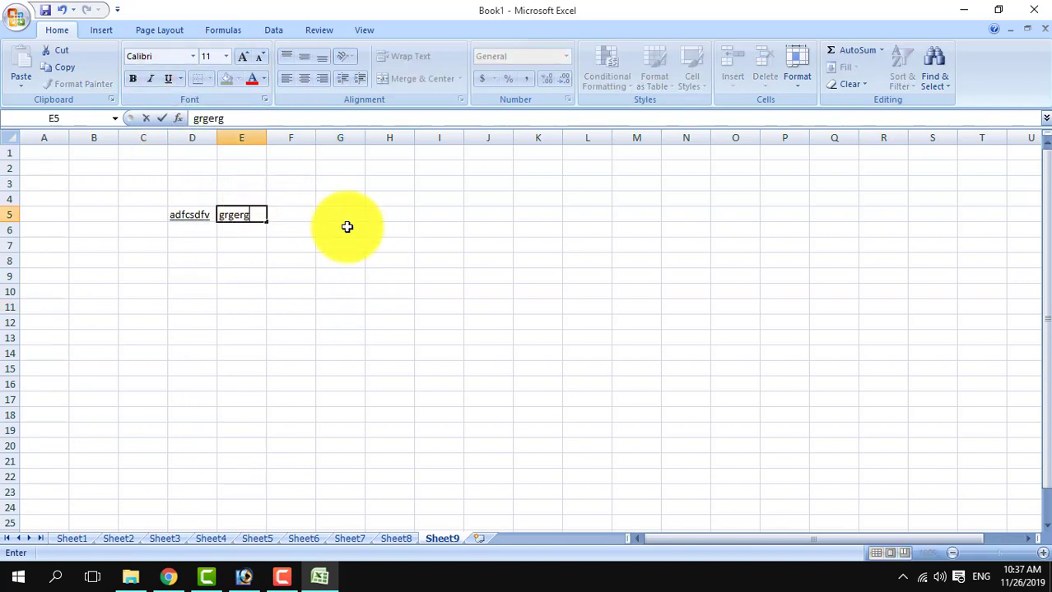
pyautogui.click(336, 214)
pyautogui.click(254, 137)
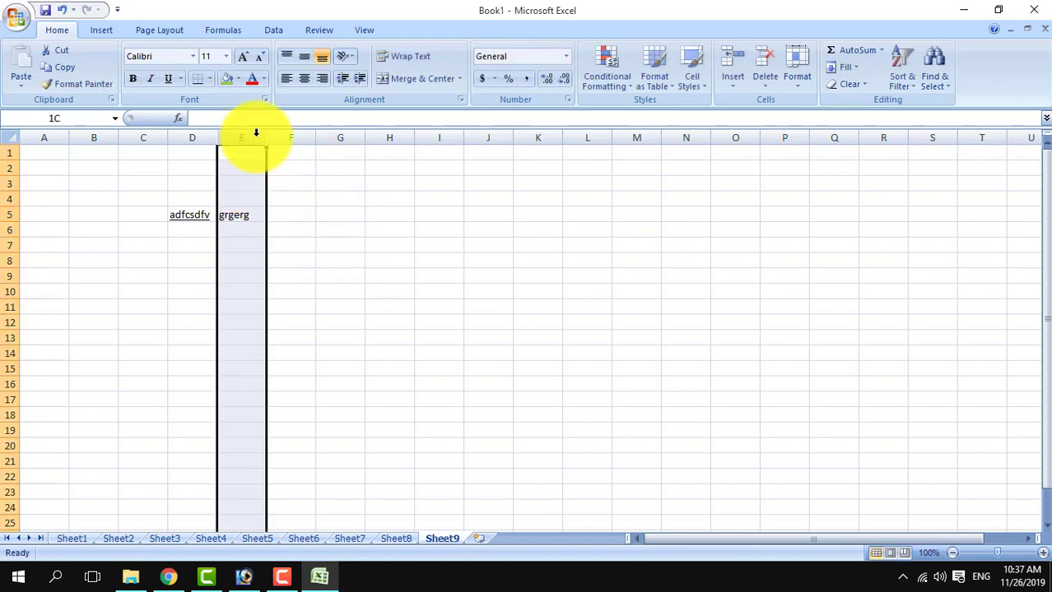
pyautogui.click(298, 135)
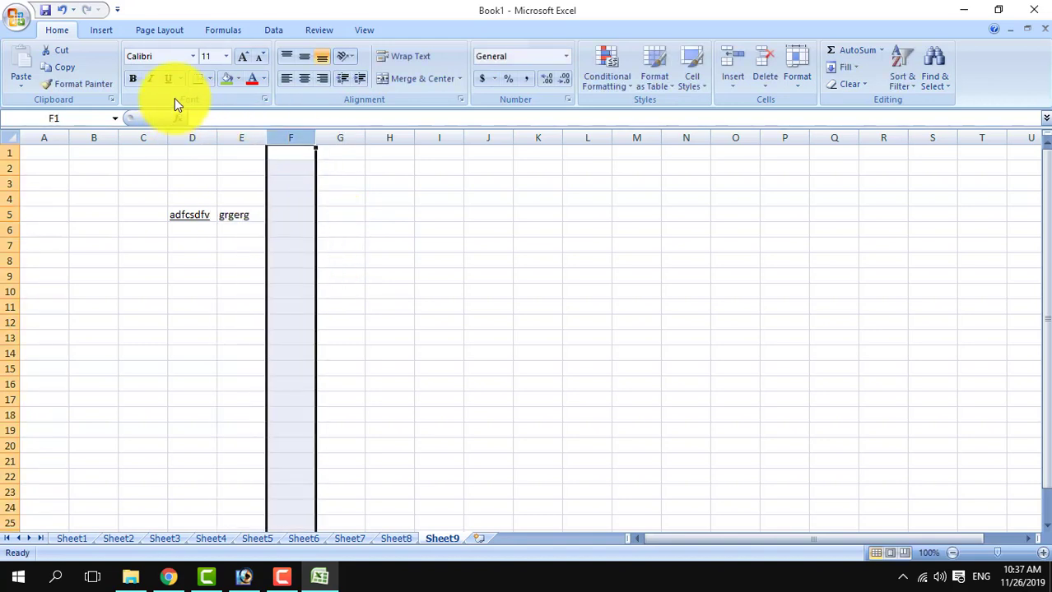
pyautogui.click(150, 79)
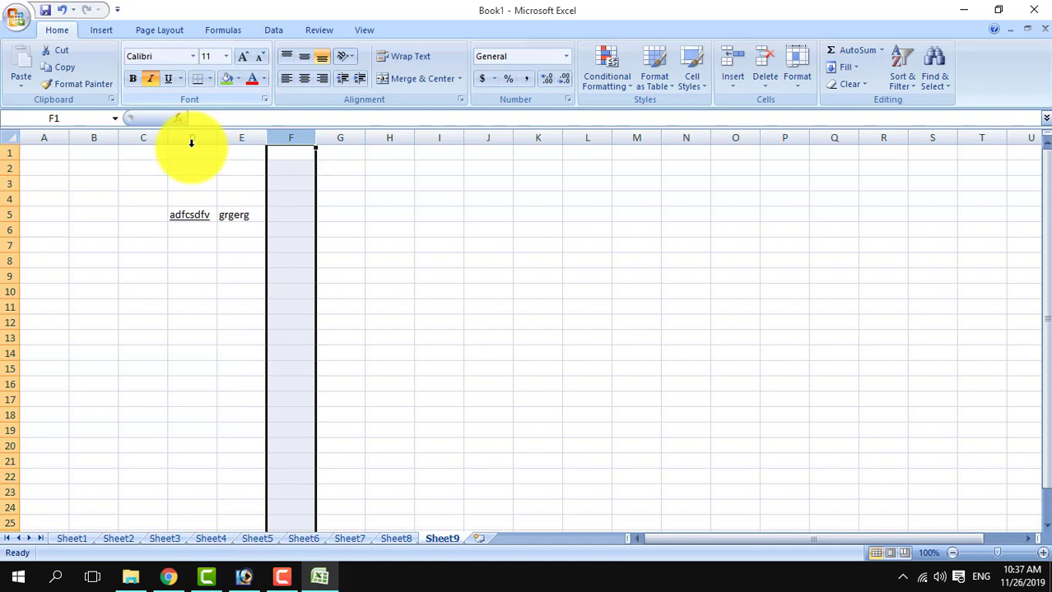
# - Enter 'gbdh' in F4 and underline it
pyautogui.click(386, 258)
pyautogui.click(288, 201)
pyautogui.write('gbdh')
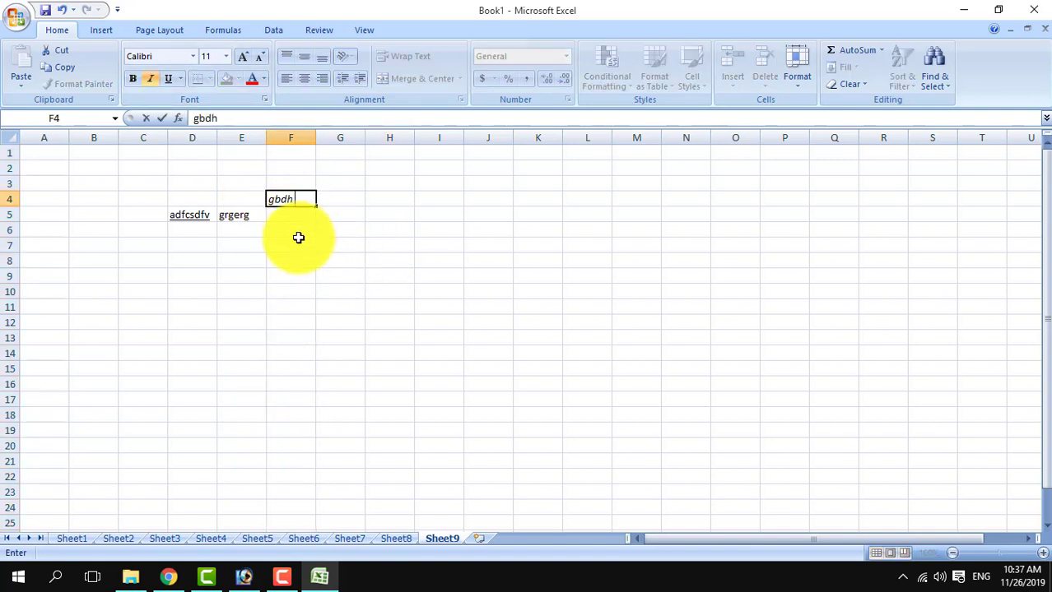
pyautogui.click(298, 231)
pyautogui.click(295, 199)
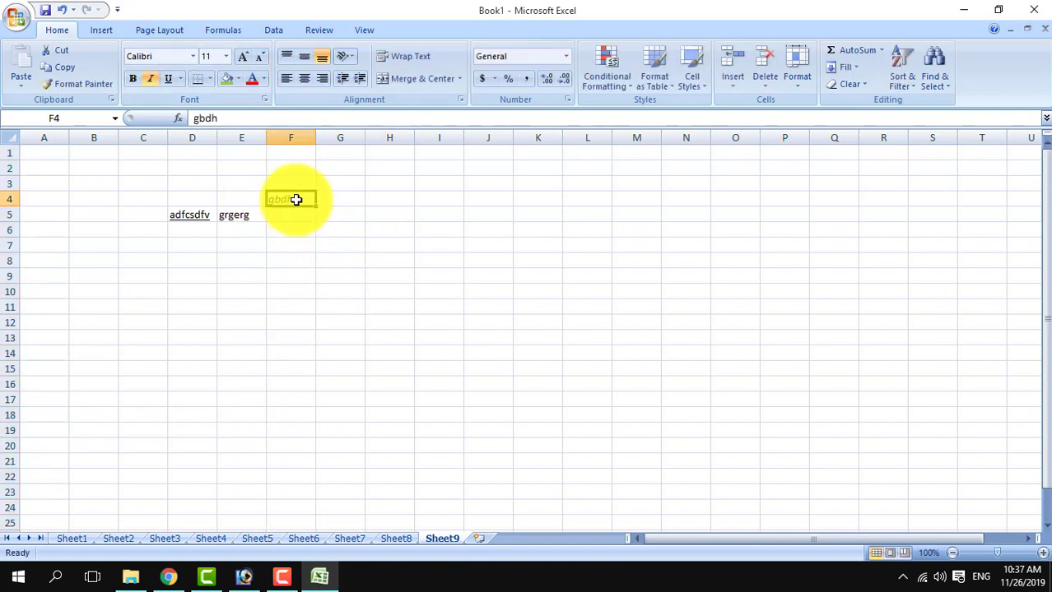
pyautogui.click(170, 80)
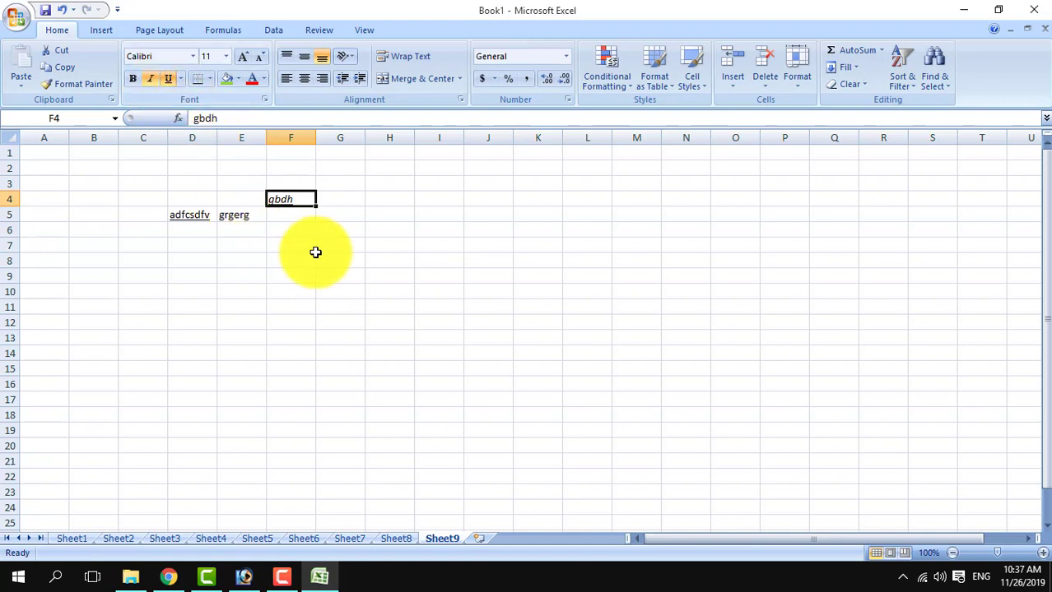
pyautogui.click(294, 231)
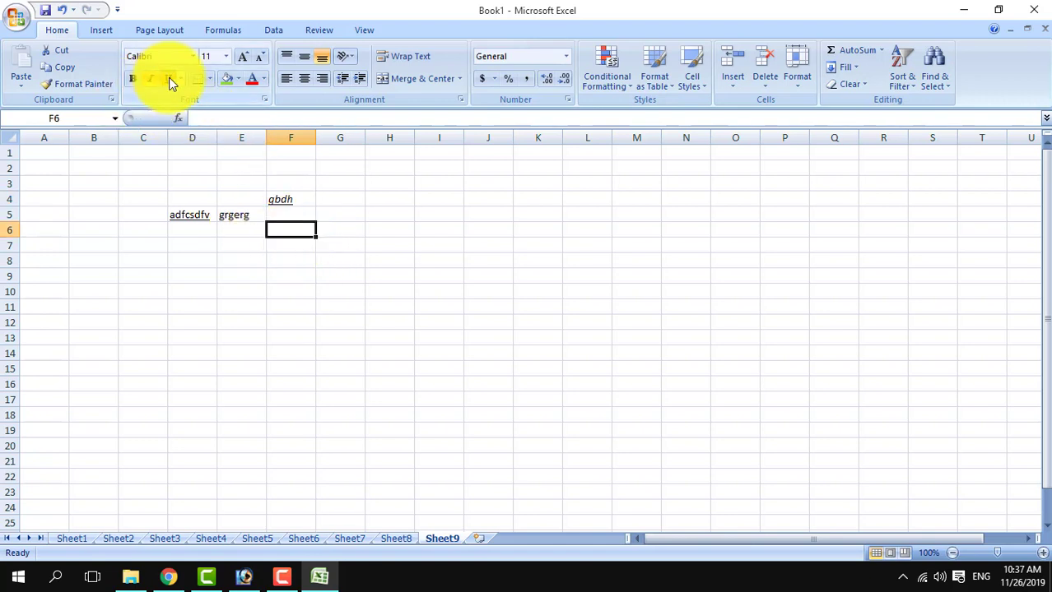
# - Underline column G and enter 'dgbdgb', 'dgbd', 'dggd', 'dgb' in G5, G7, G9, G11
pyautogui.click(342, 138)
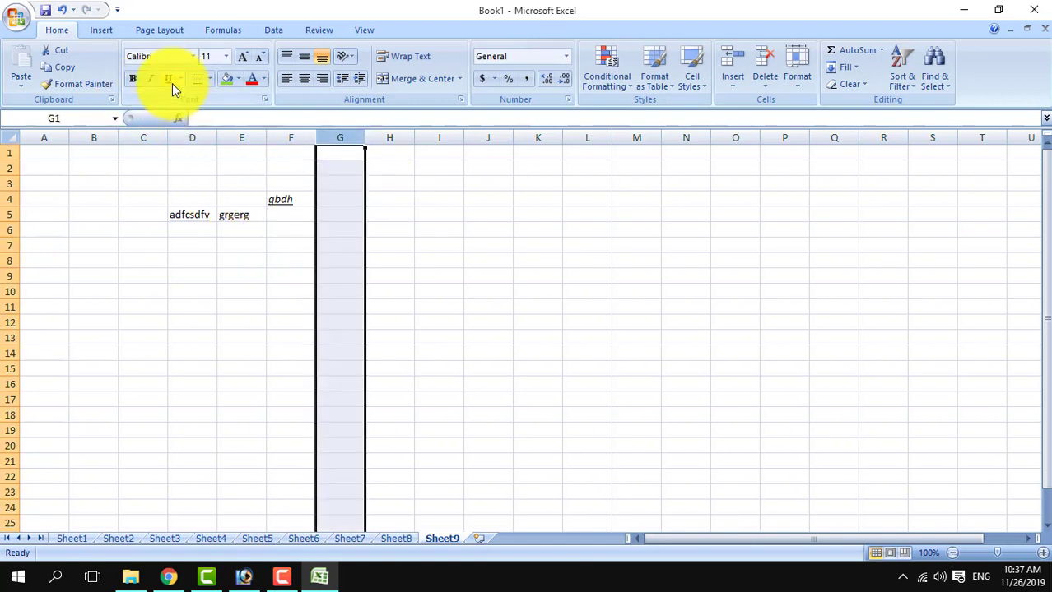
pyautogui.click(170, 80)
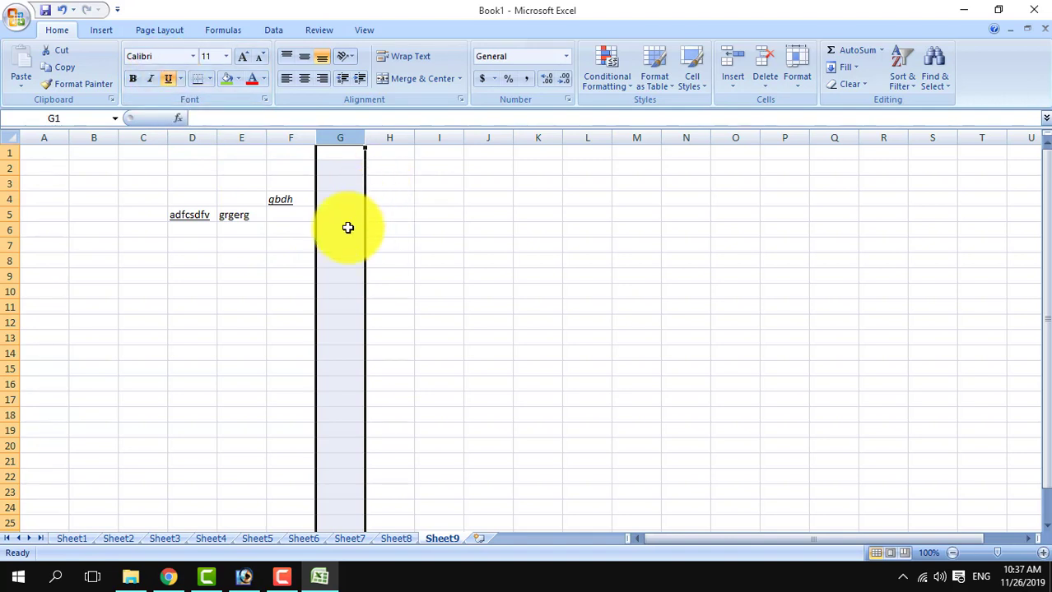
pyautogui.click(344, 215)
pyautogui.write('dgbdgb')
pyautogui.click(346, 243)
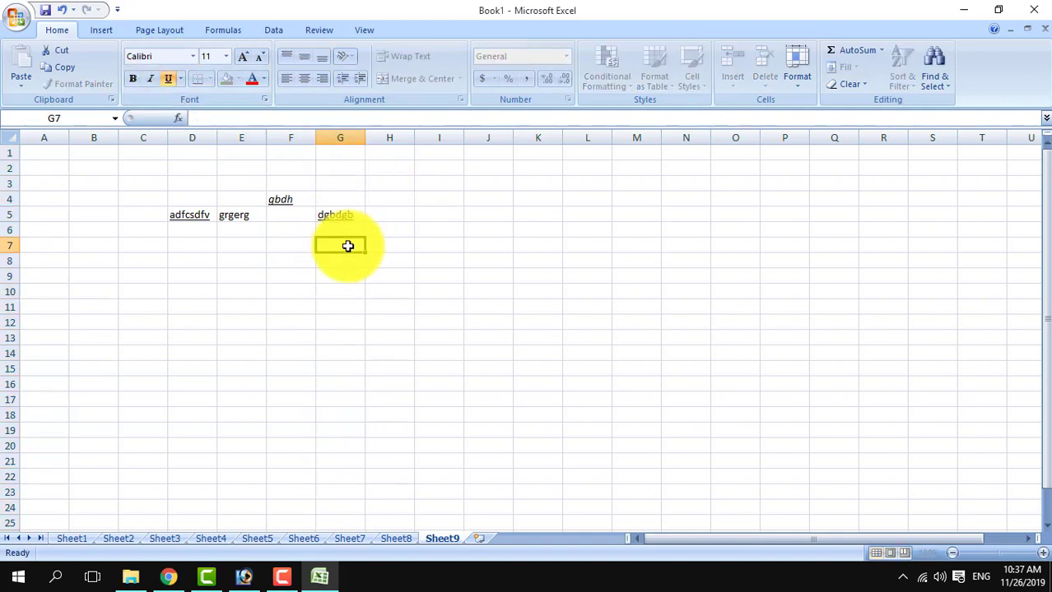
pyautogui.write('dgbd')
pyautogui.click(349, 276)
pyautogui.write('dggd')
pyautogui.click(351, 307)
pyautogui.write('dg')
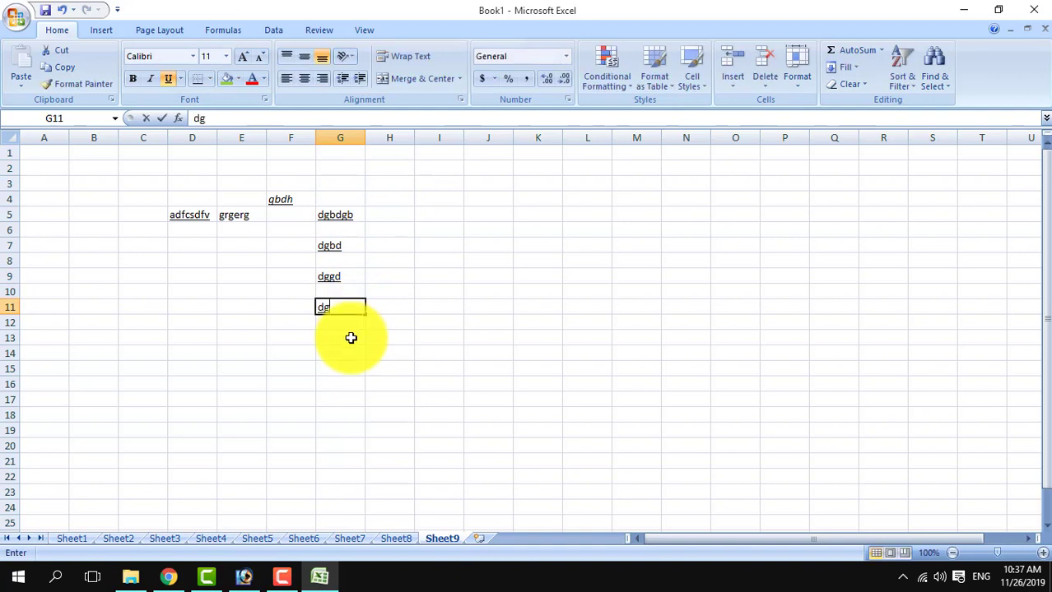
pyautogui.write('b')
pyautogui.click(351, 338)
# - Add more words ('d', 'bdb', 'dgb', 'db') down G13–G20, then select D3:I21
pyautogui.write('dgb')
pyautogui.click(350, 370)
pyautogui.write('d')
pyautogui.click(346, 401)
pyautogui.write('bdb')
pyautogui.click(342, 446)
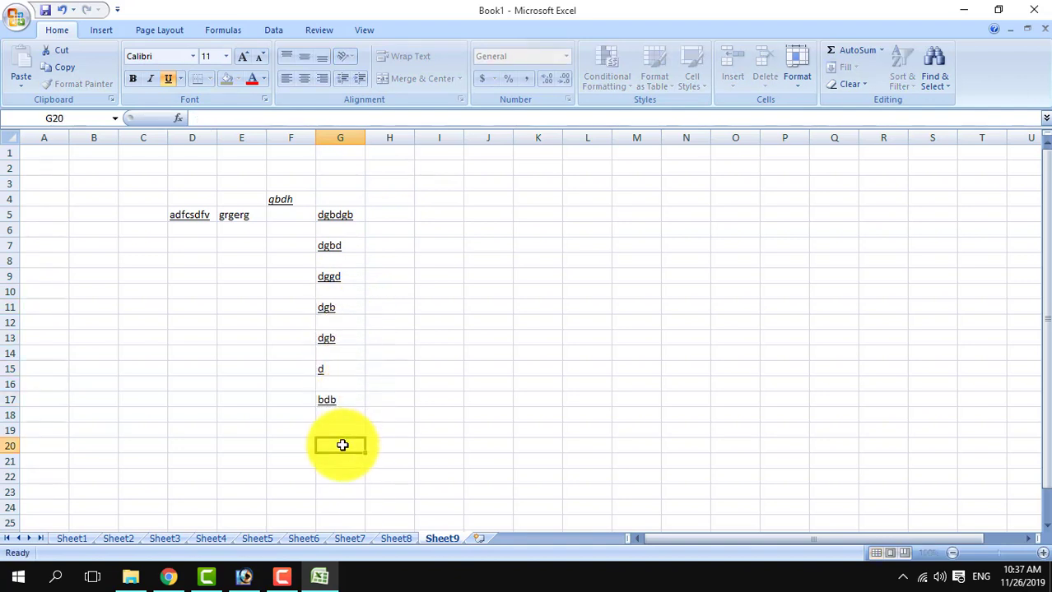
pyautogui.write('b')
pyautogui.click(357, 466)
pyautogui.write('db')
pyautogui.click(352, 428)
pyautogui.write('db')
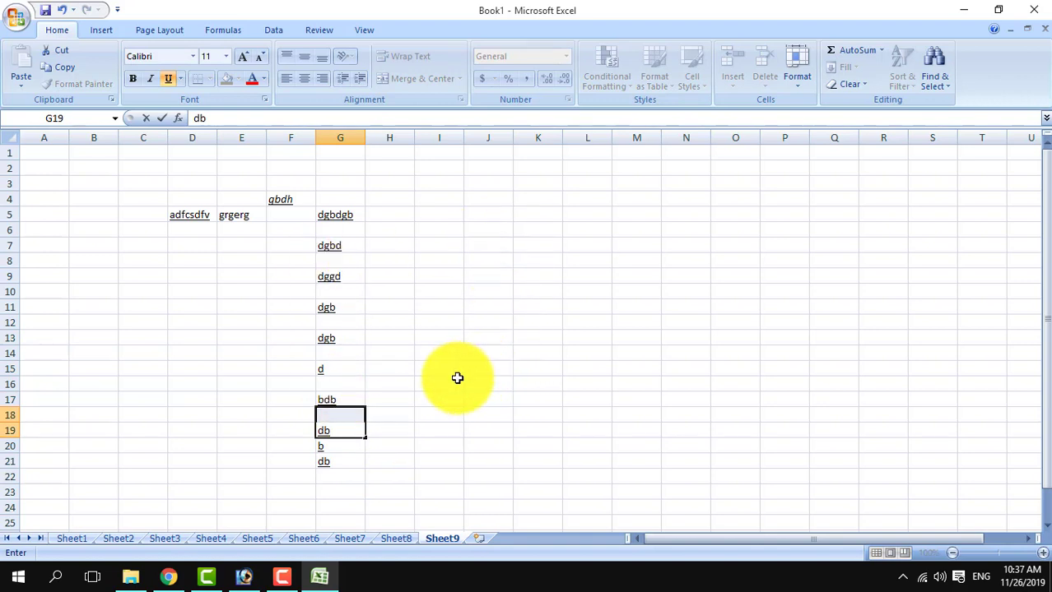
pyautogui.moveTo(424, 458); pyautogui.dragTo(189, 183)
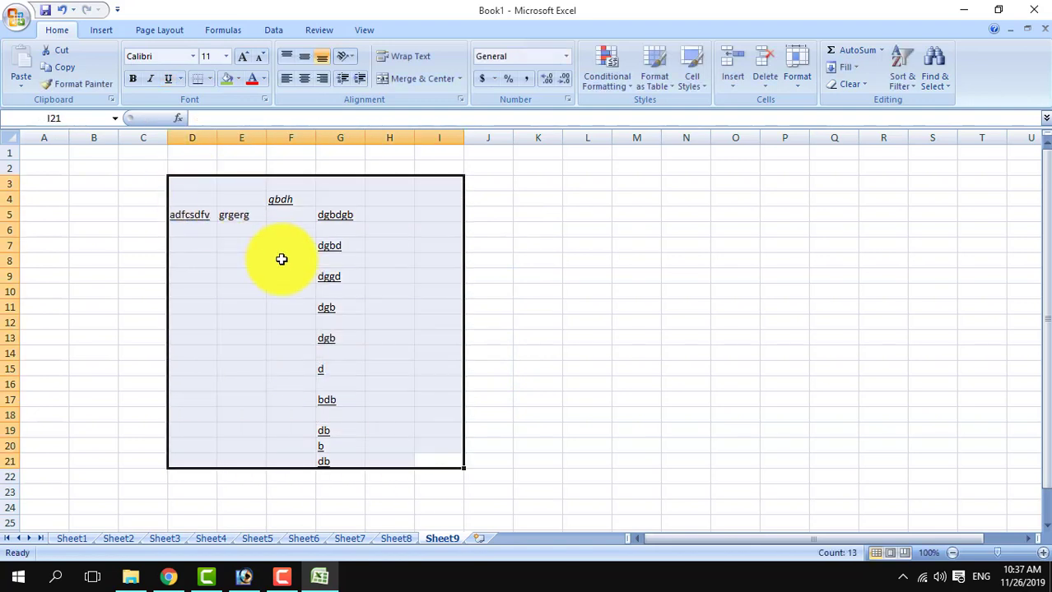
# - Delete the contents of D3:I21 and click around several cells of the emptied Sheet9
pyautogui.press('Delete')
pyautogui.click(455, 292)
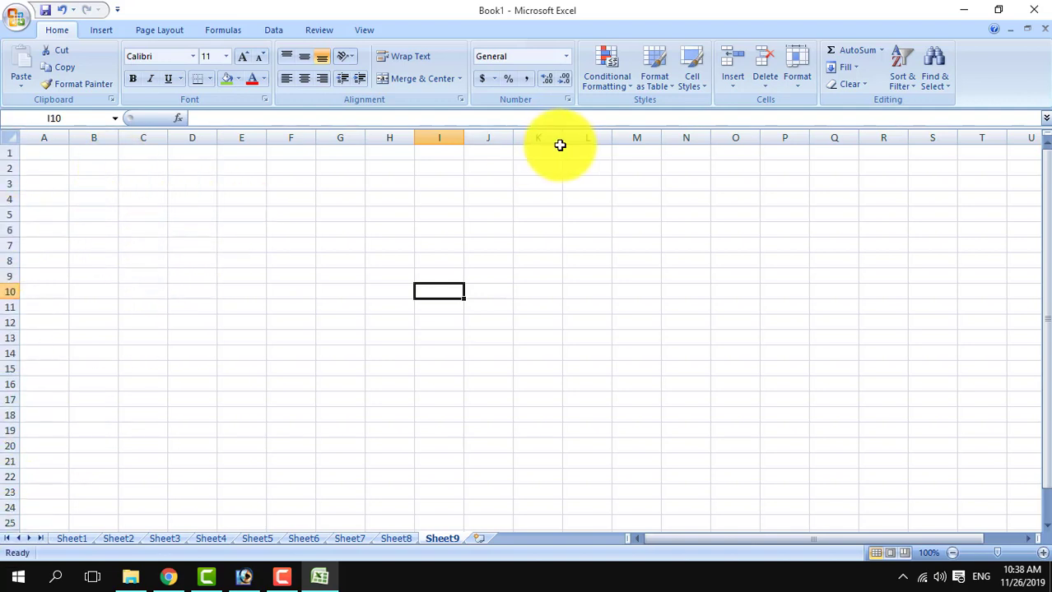
pyautogui.click(235, 198)
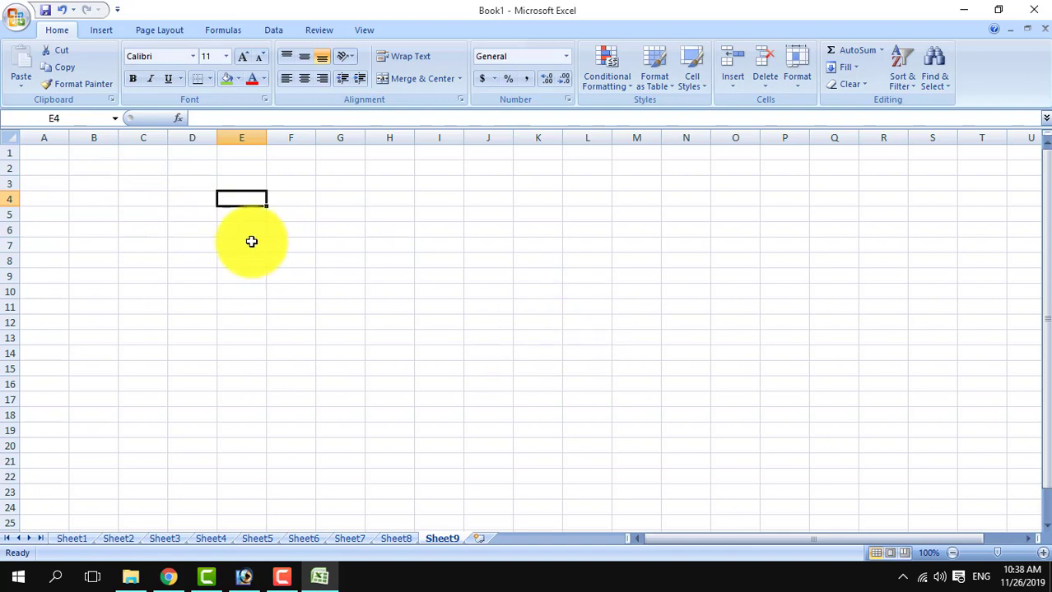
pyautogui.click(391, 383)
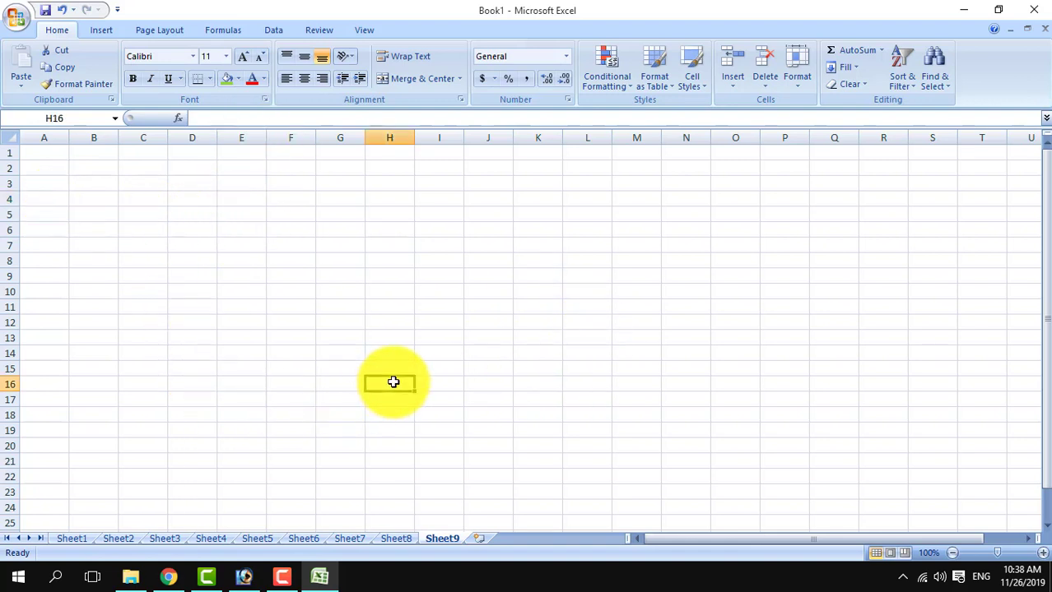
pyautogui.click(591, 279)
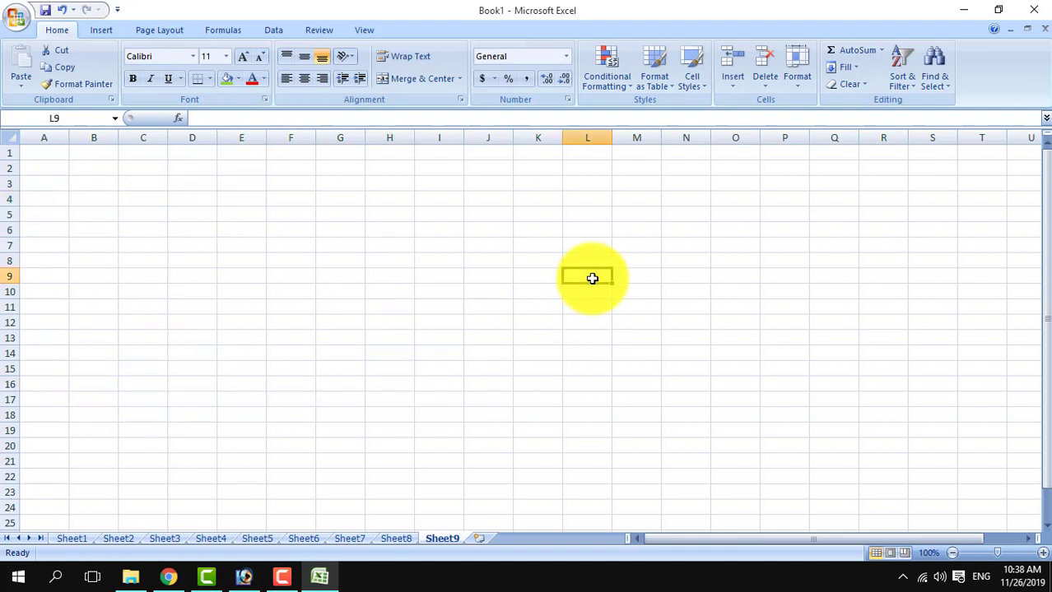
pyautogui.click(165, 219)
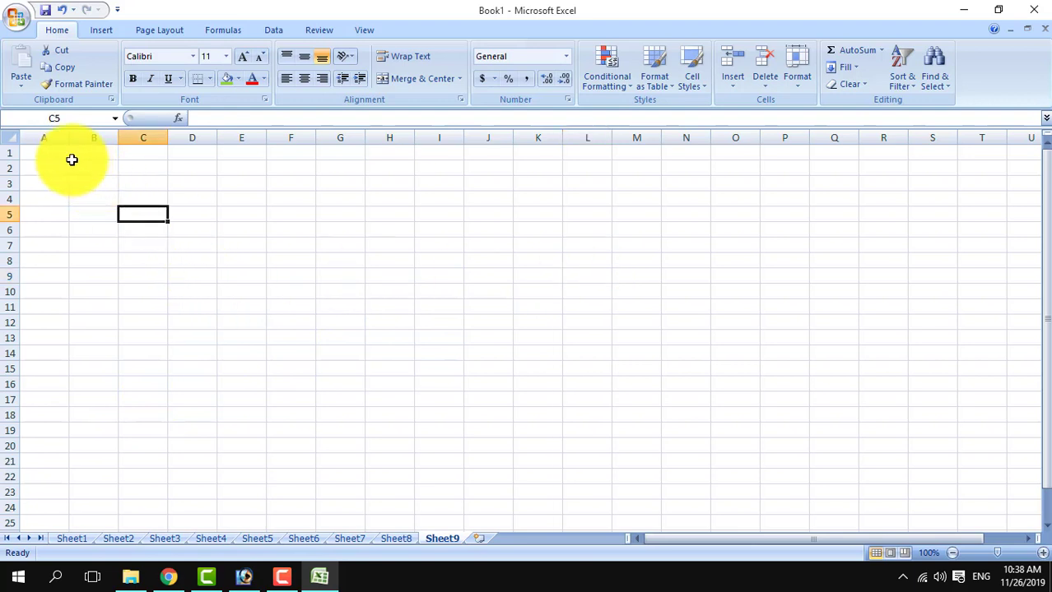
pyautogui.click(47, 152)
pyautogui.click(802, 417)
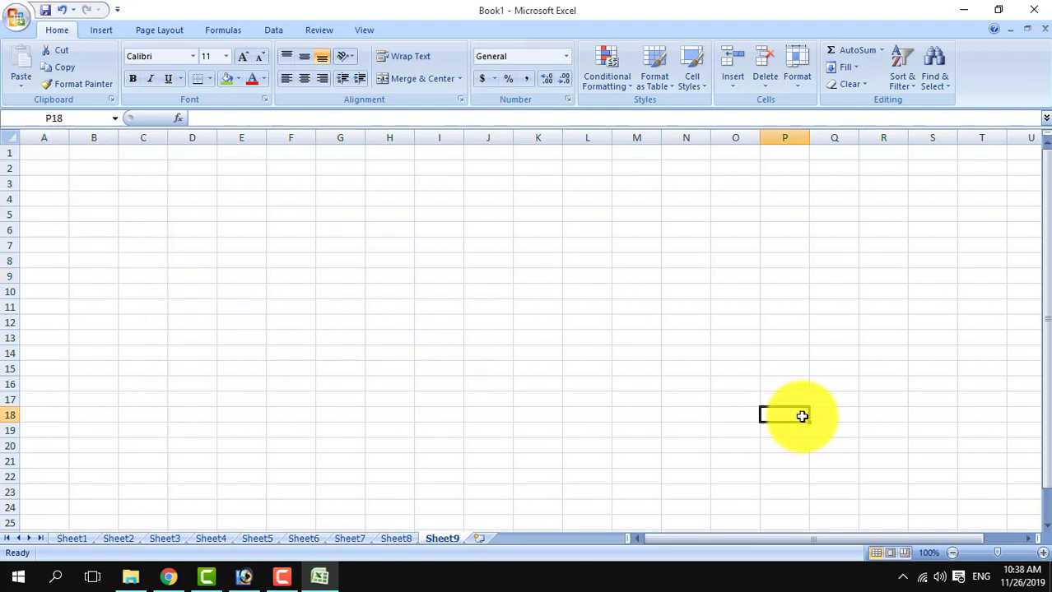
pyautogui.click(1012, 324)
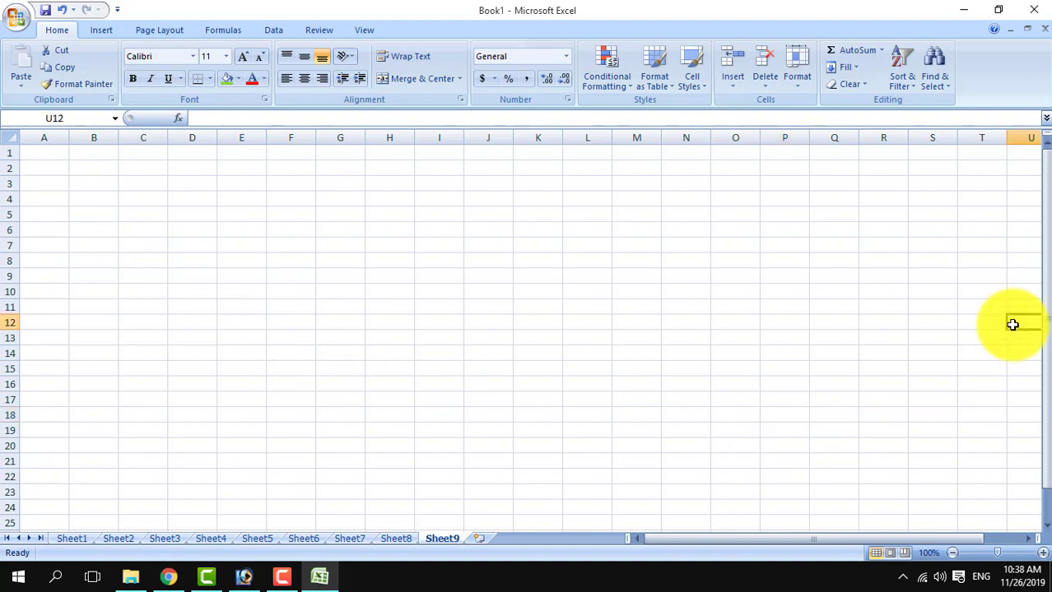
pyautogui.click(227, 322)
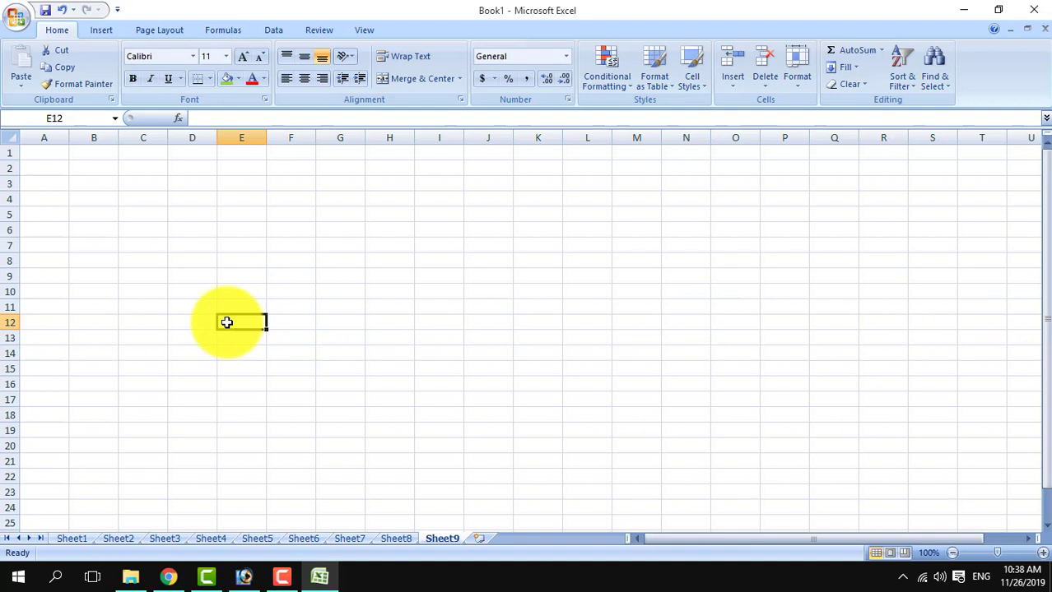
pyautogui.click(288, 260)
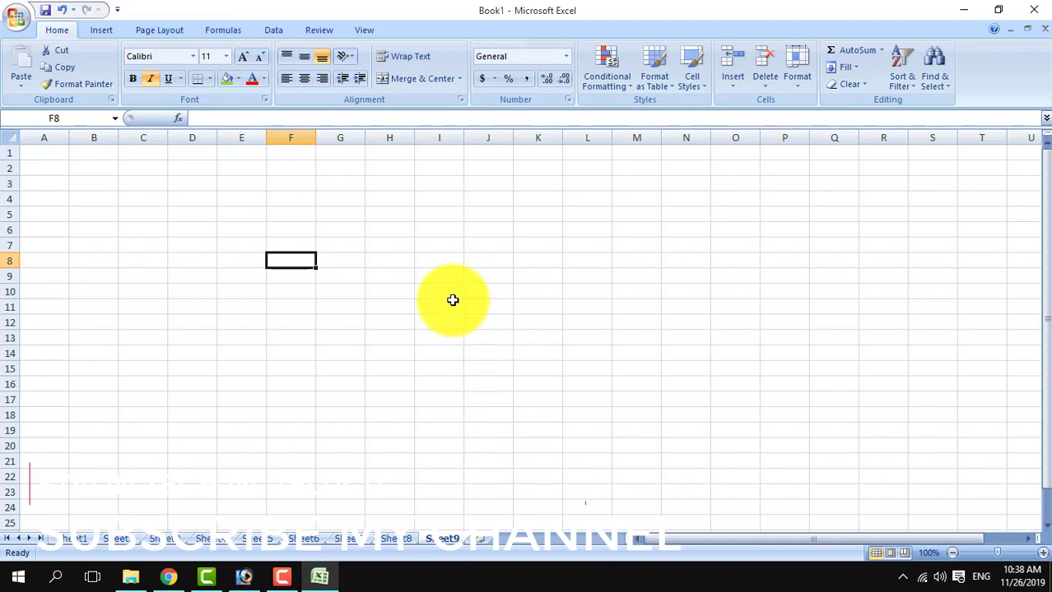
pyautogui.press('Left')
pyautogui.press('Left')
pyautogui.press('Up')
pyautogui.press('Up')
pyautogui.press('Up')
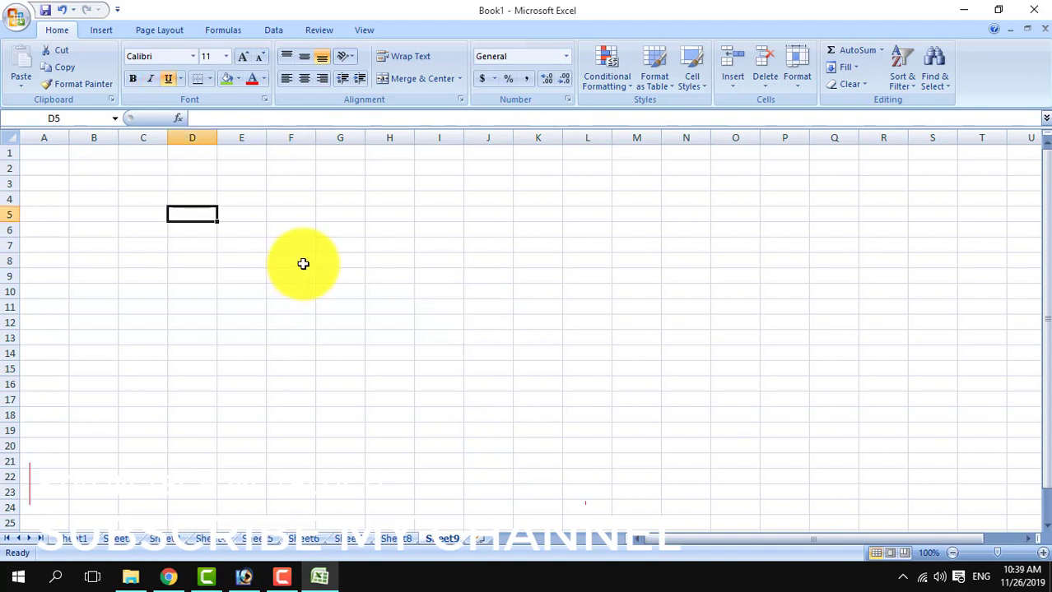